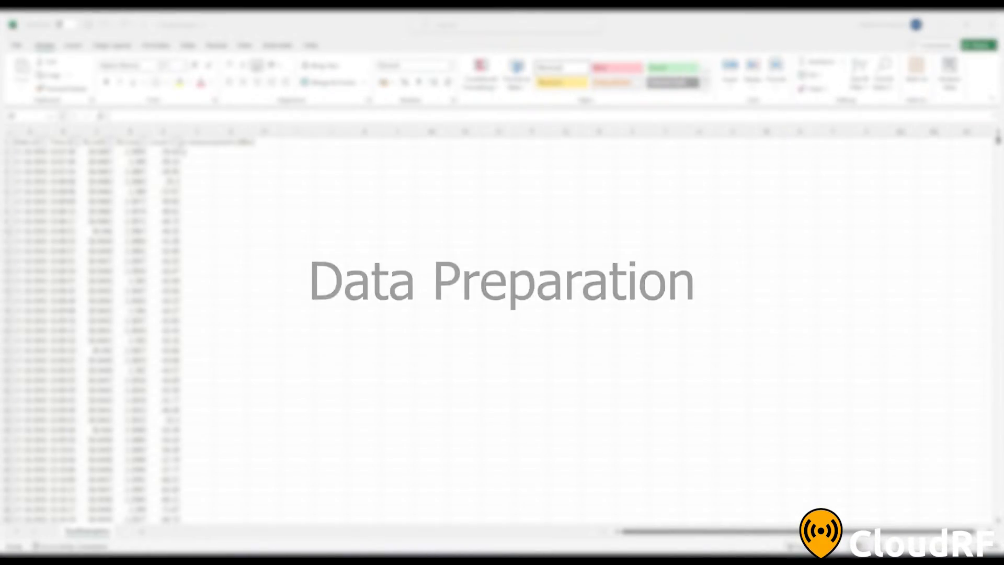
Examine the filter values of the local mean measurement (dBm) column
{"action": "left_click", "coordinate": [176, 142]}
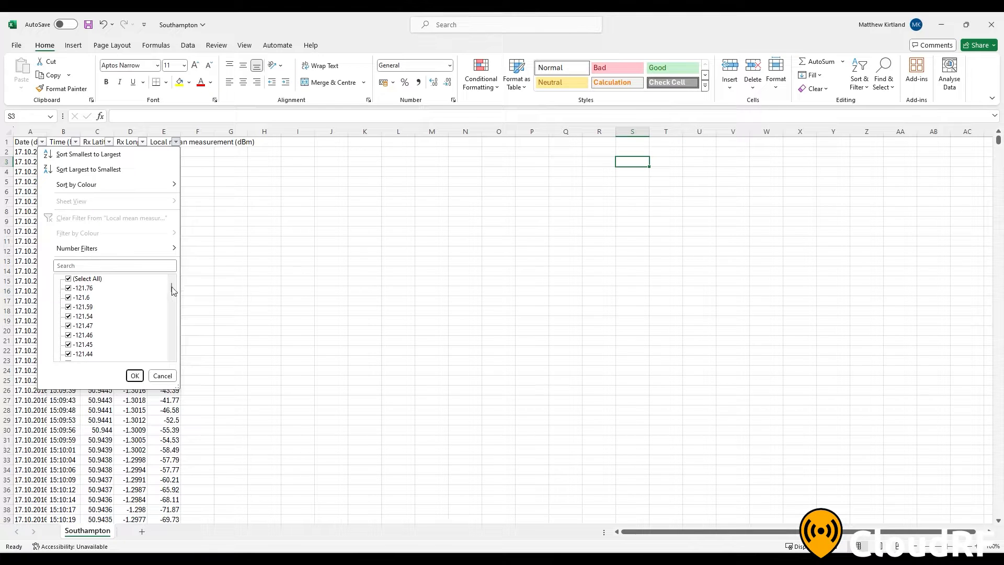
{"action": "left_click_drag", "start_coordinate": [171, 287], "coordinate": [175, 324]}
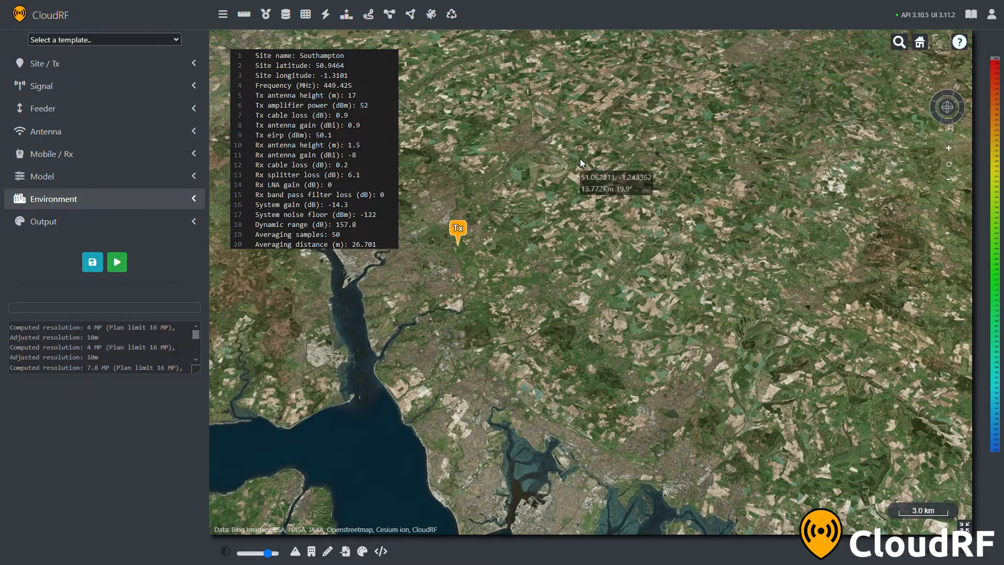
Switch to CloudRF and review the transmitter site, signal, feeder and antenna settings against the listed survey parameters
{"action": "left_click", "coordinate": [195, 63]}
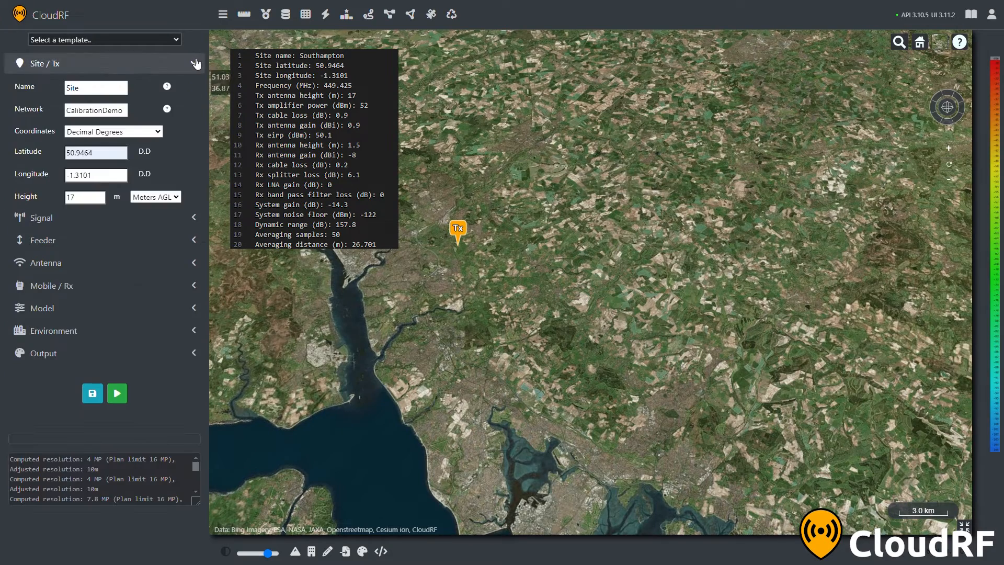
{"action": "left_click", "coordinate": [195, 62]}
{"action": "left_click", "coordinate": [192, 90]}
{"action": "left_click", "coordinate": [192, 90]}
{"action": "left_click", "coordinate": [192, 111]}
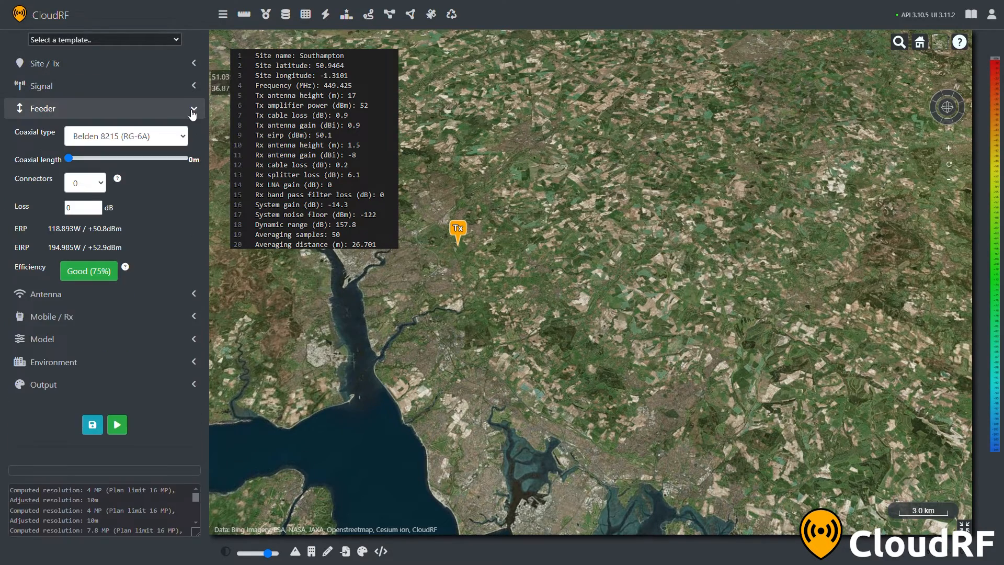
{"action": "left_click", "coordinate": [194, 294]}
{"action": "left_click", "coordinate": [194, 131]}
Set the mobile receiver's gain to -8 dBi
{"action": "left_click", "coordinate": [193, 153]}
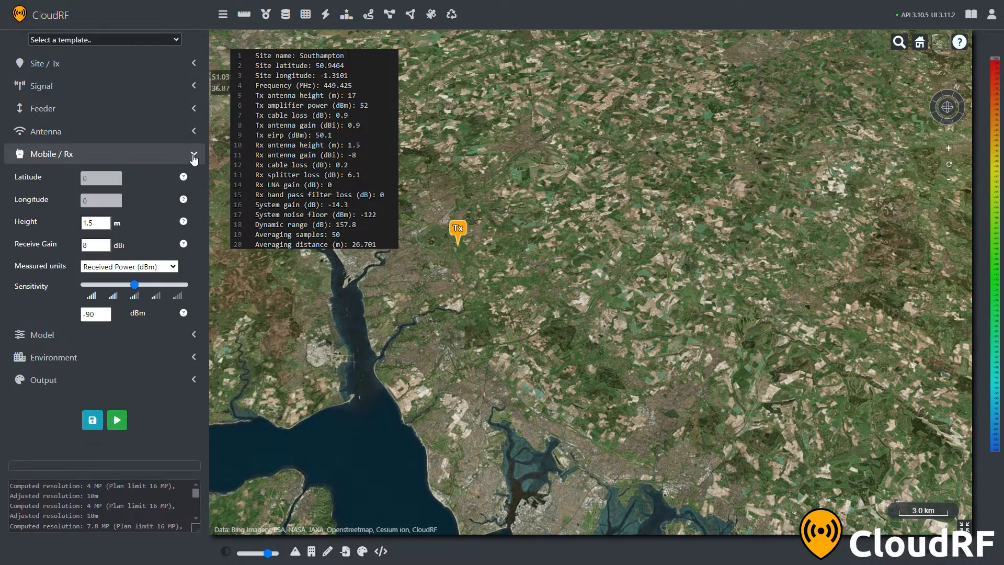
{"action": "left_click", "coordinate": [193, 153]}
{"action": "left_click", "coordinate": [194, 176]}
{"action": "left_click", "coordinate": [193, 154]}
{"action": "left_click", "coordinate": [97, 245]}
{"action": "left_click", "coordinate": [132, 156]}
Review the propagation model, environment and output settings
{"action": "left_click", "coordinate": [135, 176]}
{"action": "left_click", "coordinate": [142, 281]}
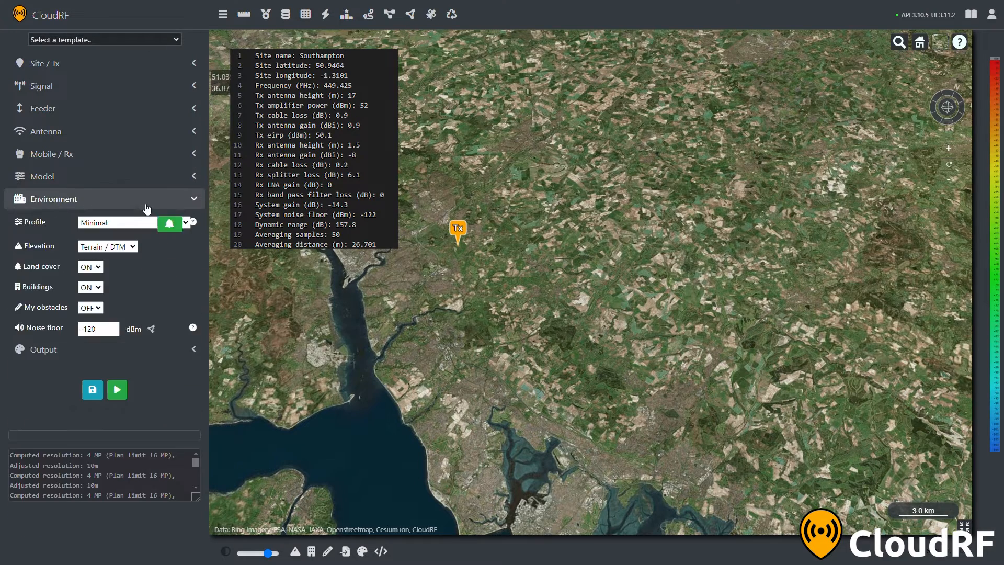
{"action": "left_click", "coordinate": [145, 202]}
{"action": "left_click", "coordinate": [138, 229]}
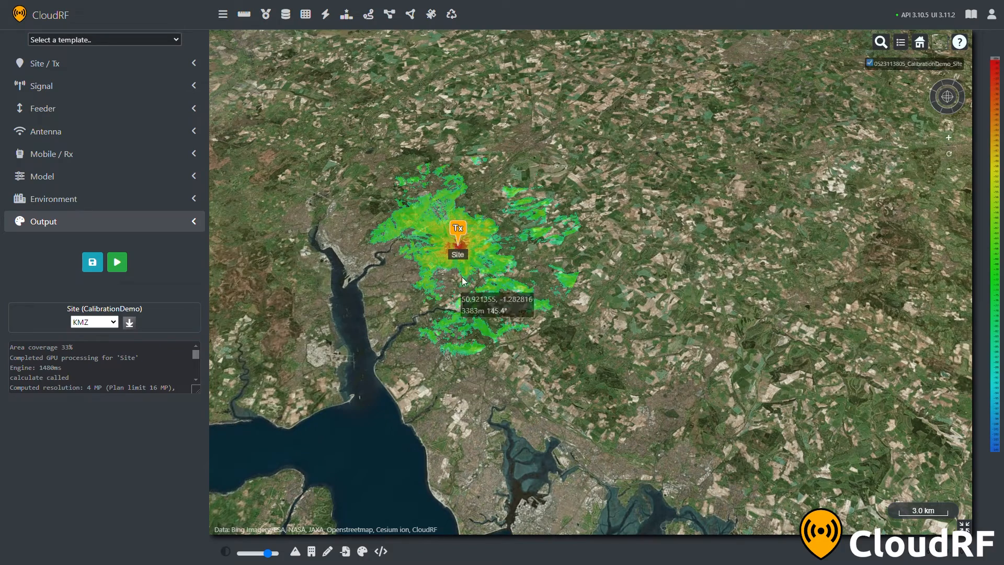
Import the Southampton_450M_5k.csv survey measurements for calibration against the coverage and review the error statistics
{"action": "mouse_move", "coordinate": [463, 292]}
{"action": "left_mouse_down"}
{"action": "mouse_move", "coordinate": [535, 227]}
{"action": "mouse_move", "coordinate": [524, 226]}
{"action": "left_mouse_up"}
{"action": "scroll", "coordinate": [495, 255], "scroll_direction": "up", "scroll_amount": 5}
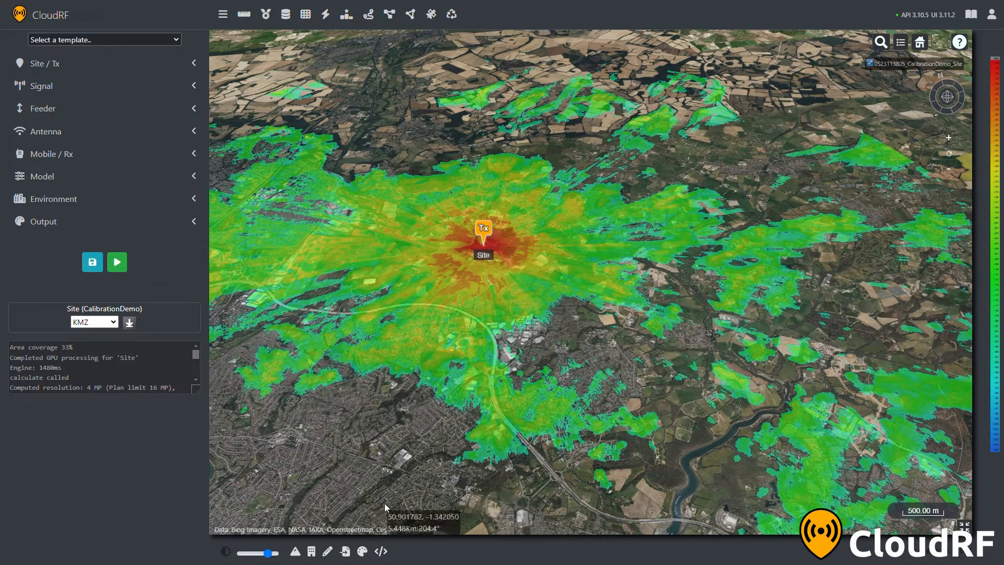
{"action": "left_click", "coordinate": [346, 552]}
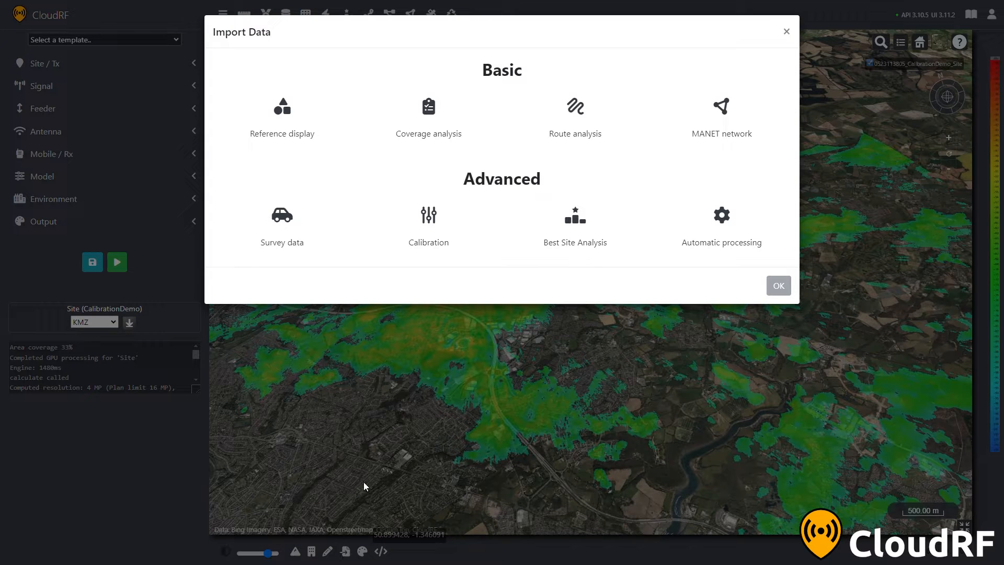
{"action": "left_click", "coordinate": [438, 242]}
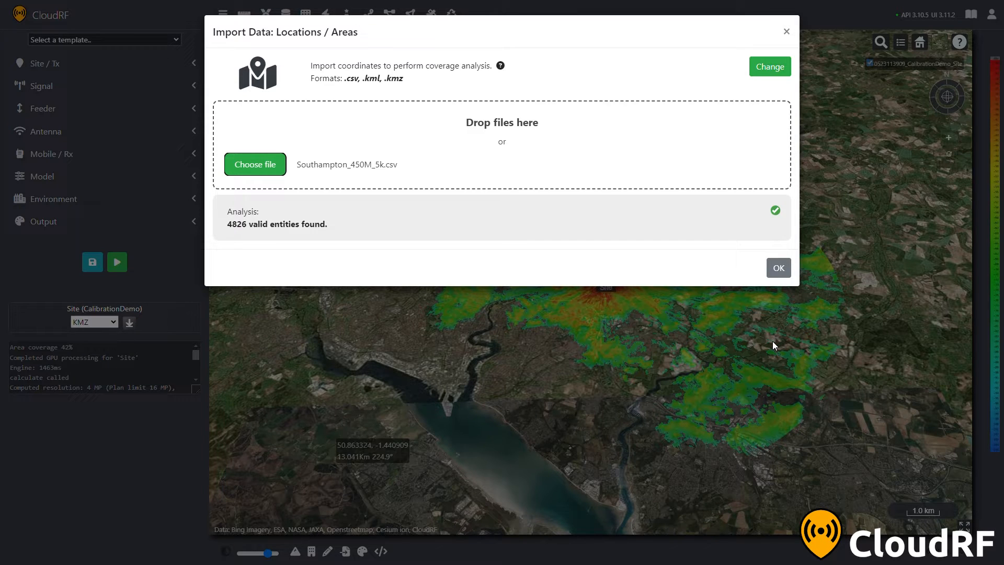
{"action": "left_click", "coordinate": [776, 269]}
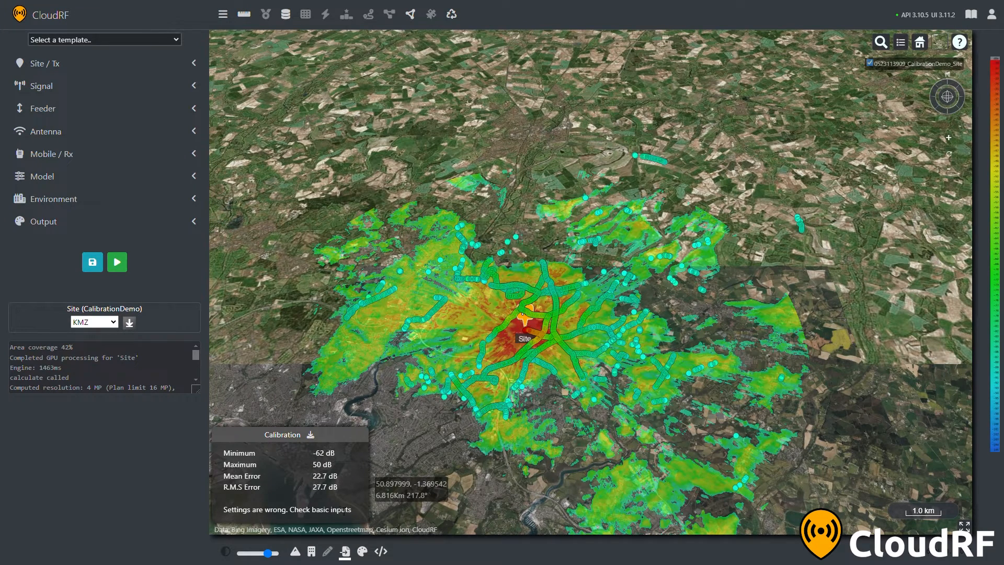
{"action": "left_click_drag", "start_coordinate": [354, 511], "coordinate": [230, 515]}
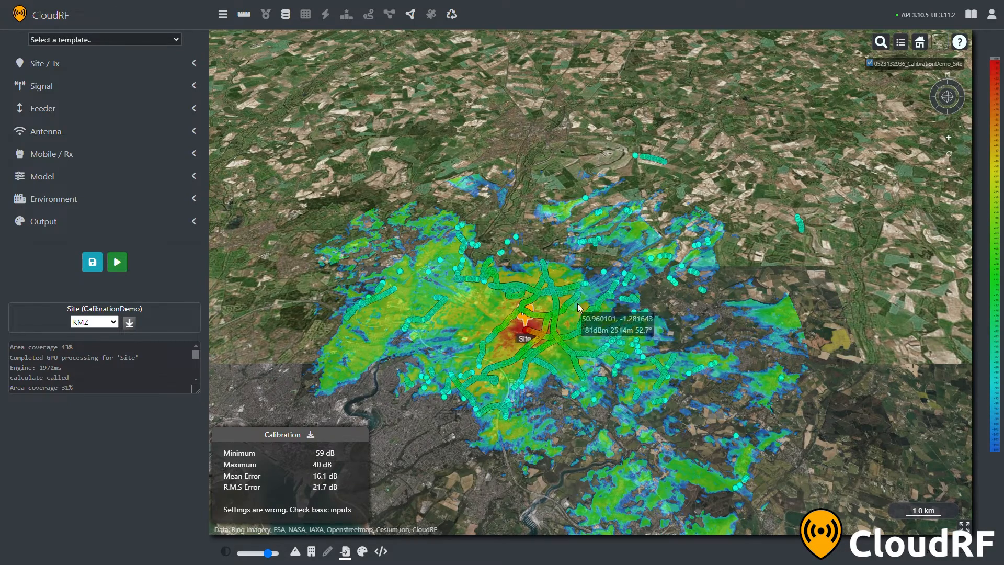
Check the path profiles from the site to the outlying northern and eastern groups of survey points
{"action": "scroll", "coordinate": [577, 308], "scroll_direction": "down", "scroll_amount": 3}
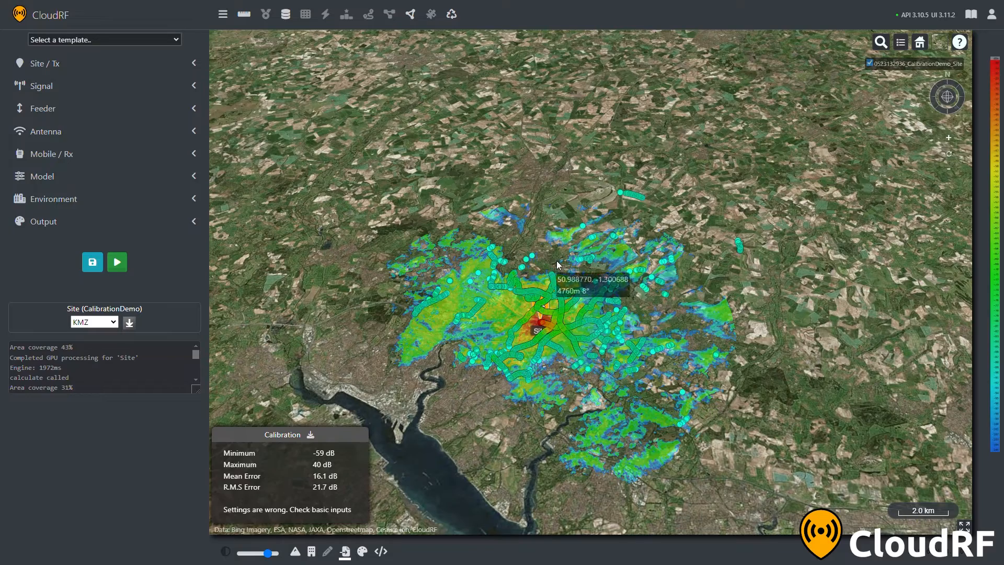
{"action": "left_click_drag", "start_coordinate": [557, 261], "coordinate": [562, 313]}
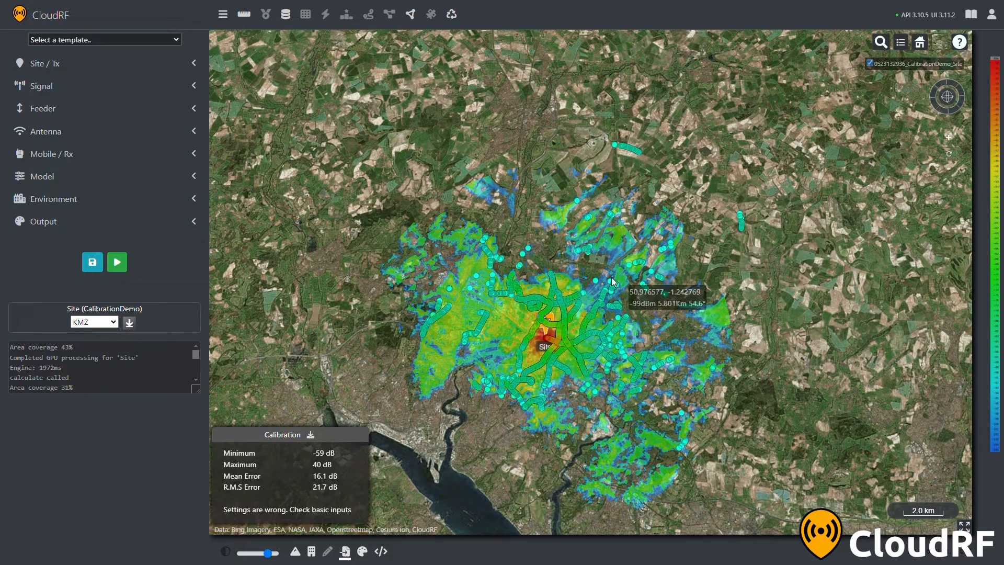
{"action": "left_click", "coordinate": [245, 19]}
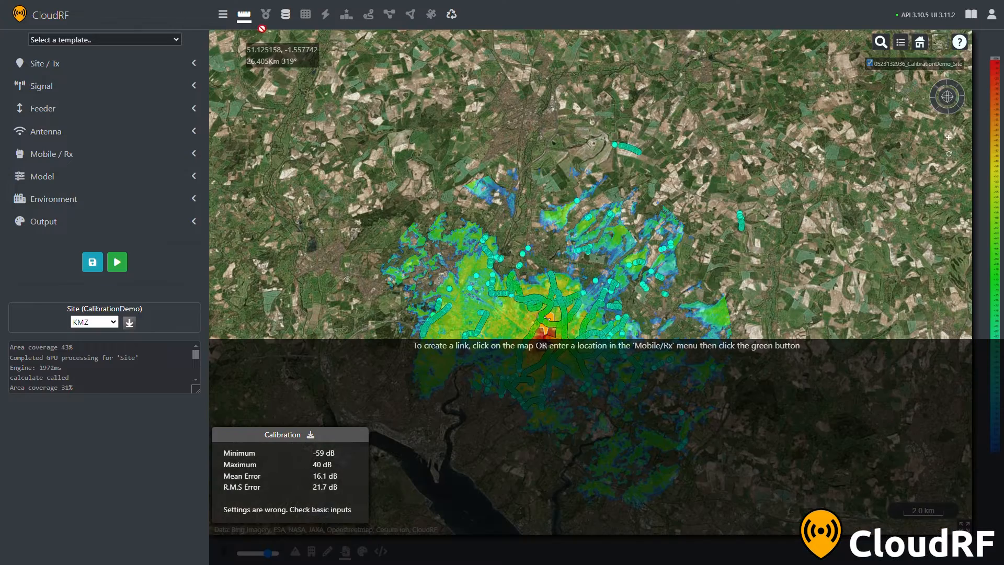
{"action": "left_click", "coordinate": [633, 146]}
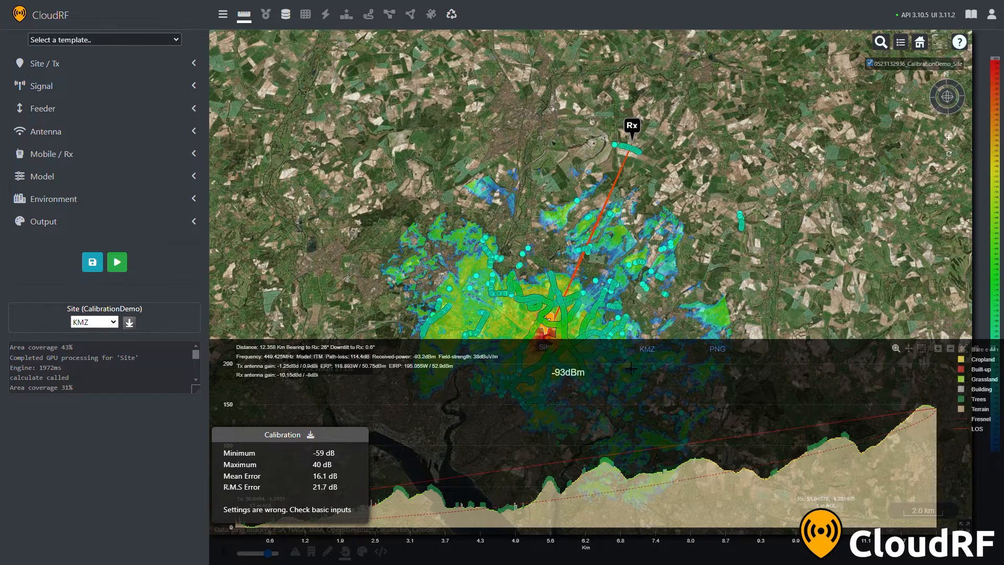
{"action": "left_click_drag", "start_coordinate": [751, 268], "coordinate": [750, 193]}
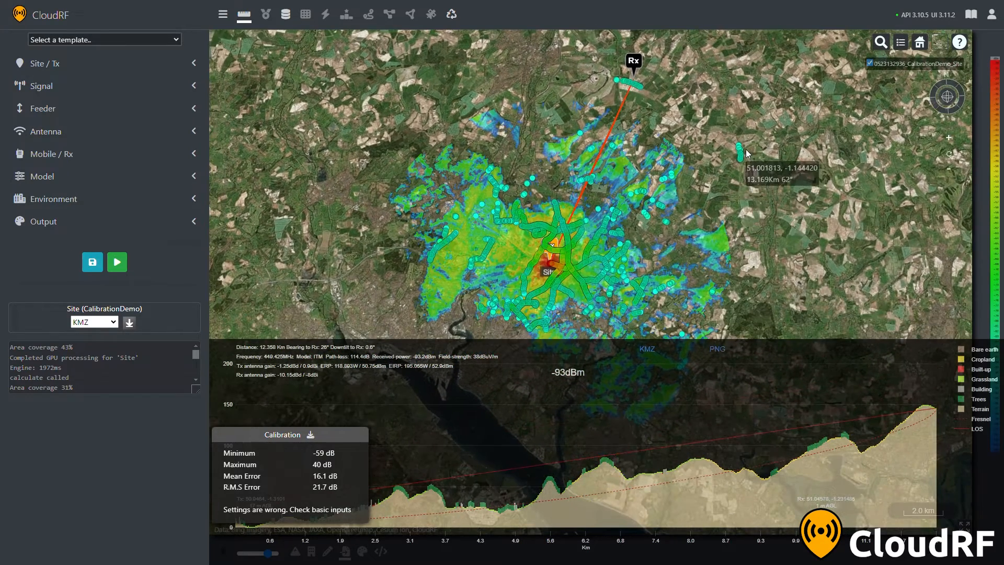
{"action": "left_click", "coordinate": [746, 149]}
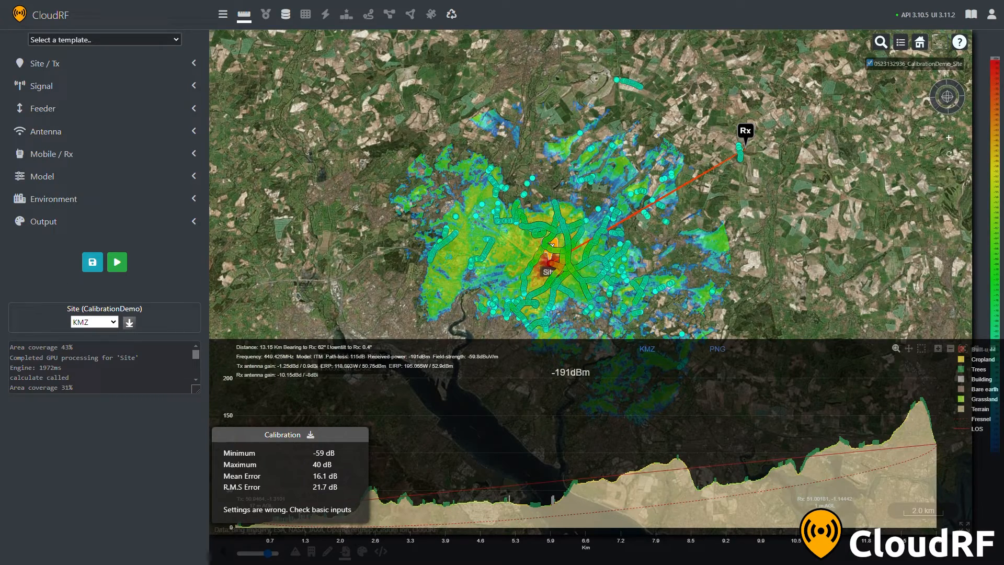
{"action": "left_click", "coordinate": [245, 15]}
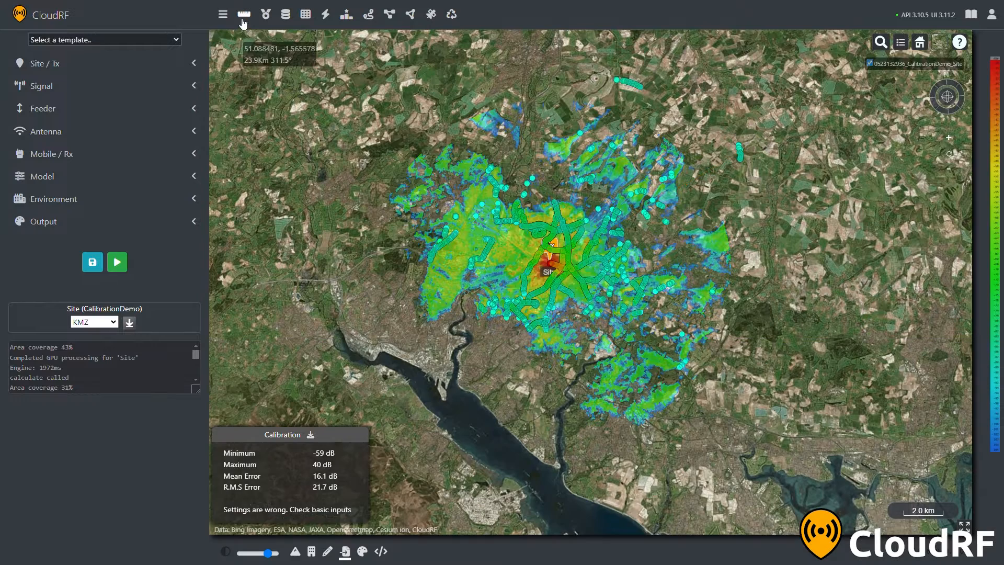
Recalculate the coverage with an output radius of 14 km and show only the new layer
{"action": "left_click", "coordinate": [110, 222]}
{"action": "left_click", "coordinate": [100, 292]}
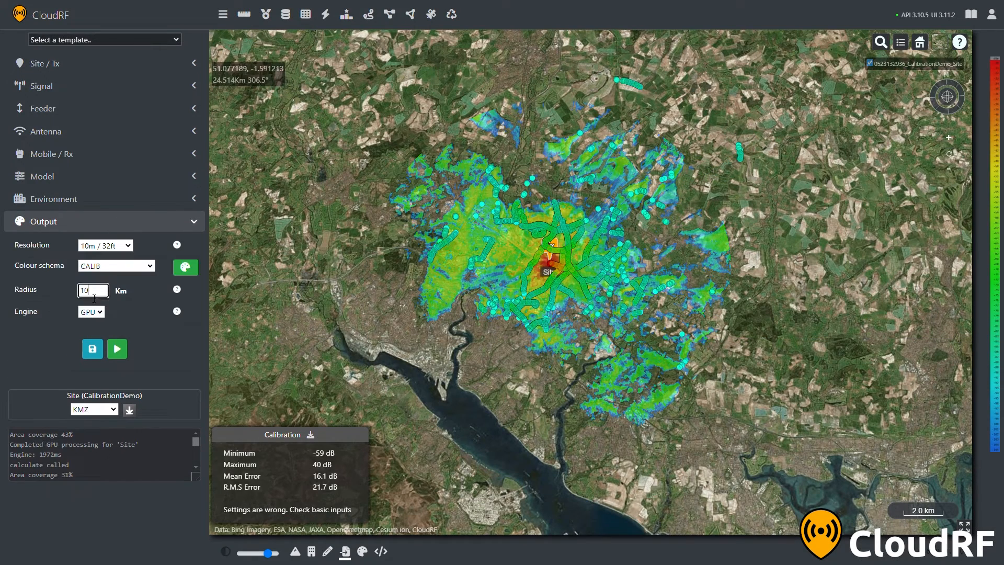
{"action": "key", "text": "BackSpace"}
{"action": "type", "text": "4"}
{"action": "left_click", "coordinate": [110, 221]}
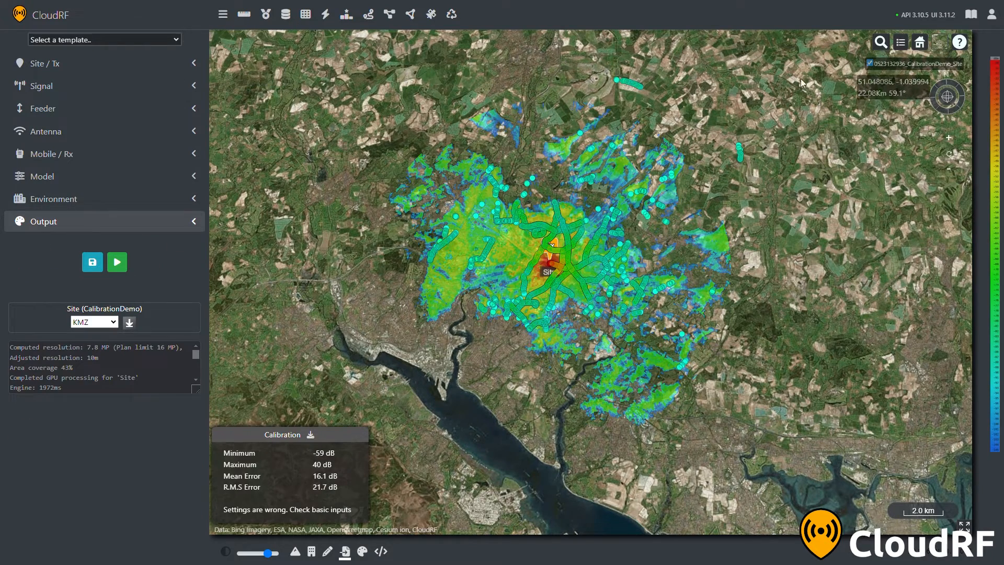
{"action": "left_click", "coordinate": [125, 266]}
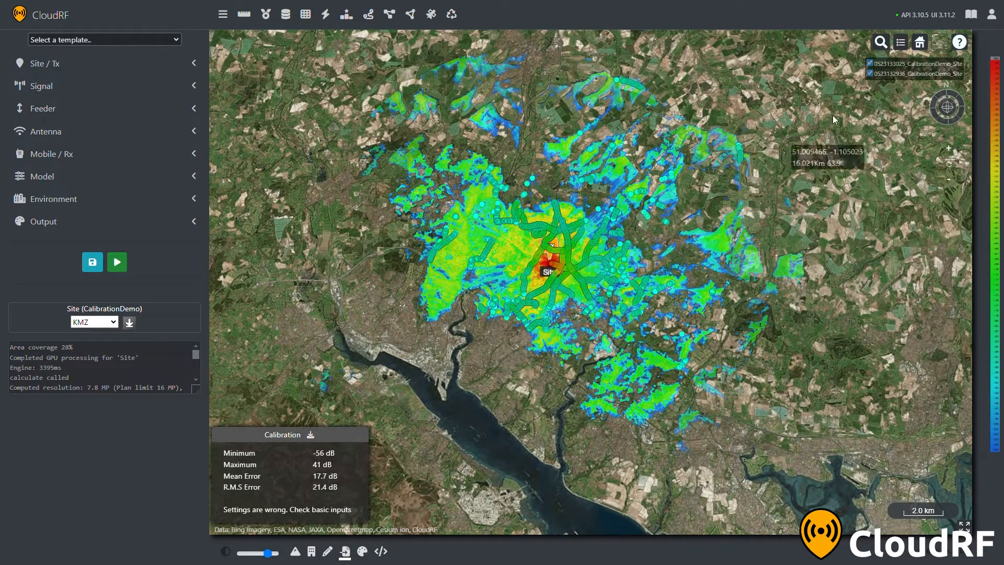
{"action": "left_click", "coordinate": [870, 73]}
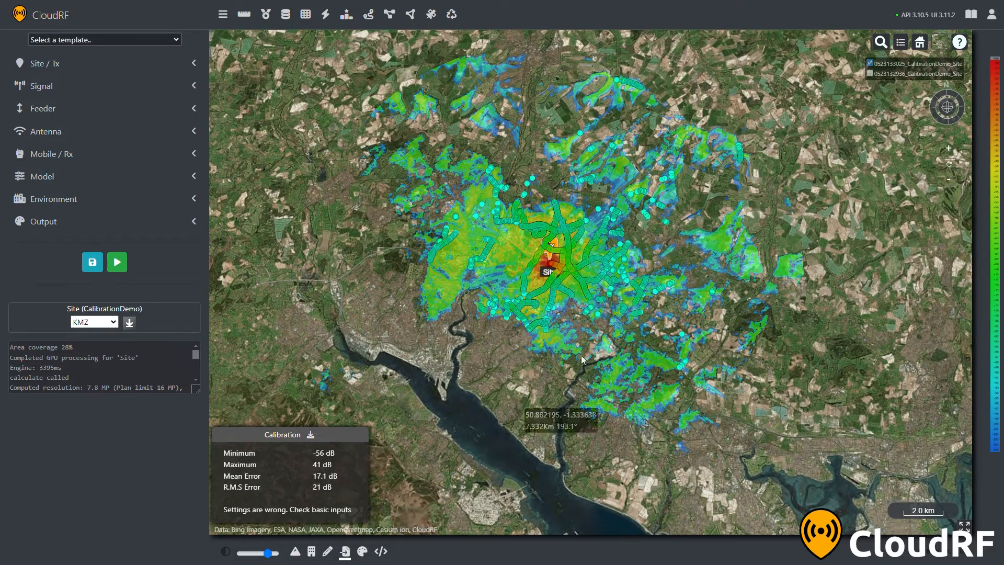
{"action": "left_click_drag", "start_coordinate": [630, 288], "coordinate": [650, 312]}
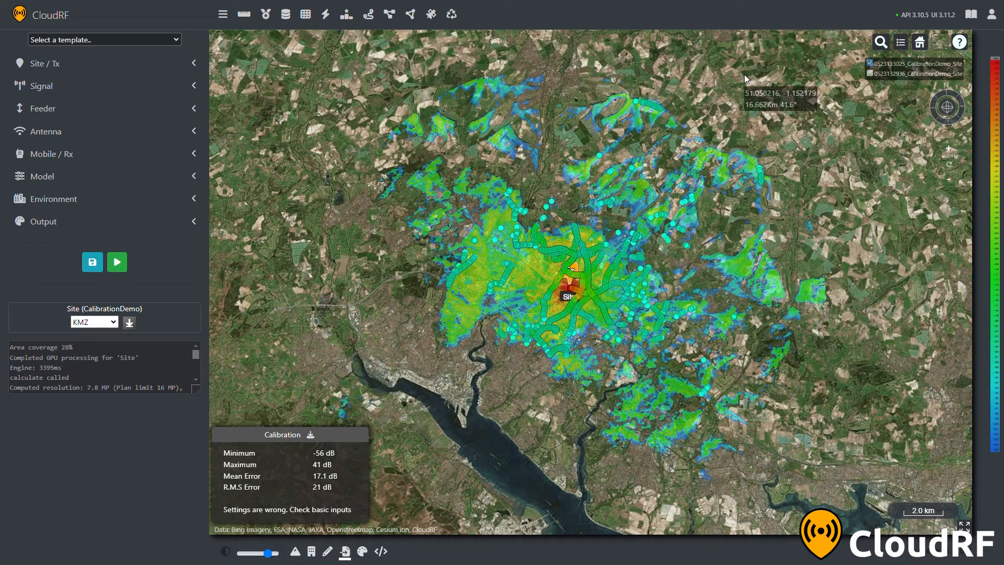
Recalculate the coverage with the Okumura-Hata (150-1500MHz) model and hide the previous coverage layer
{"action": "left_click", "coordinate": [173, 175]}
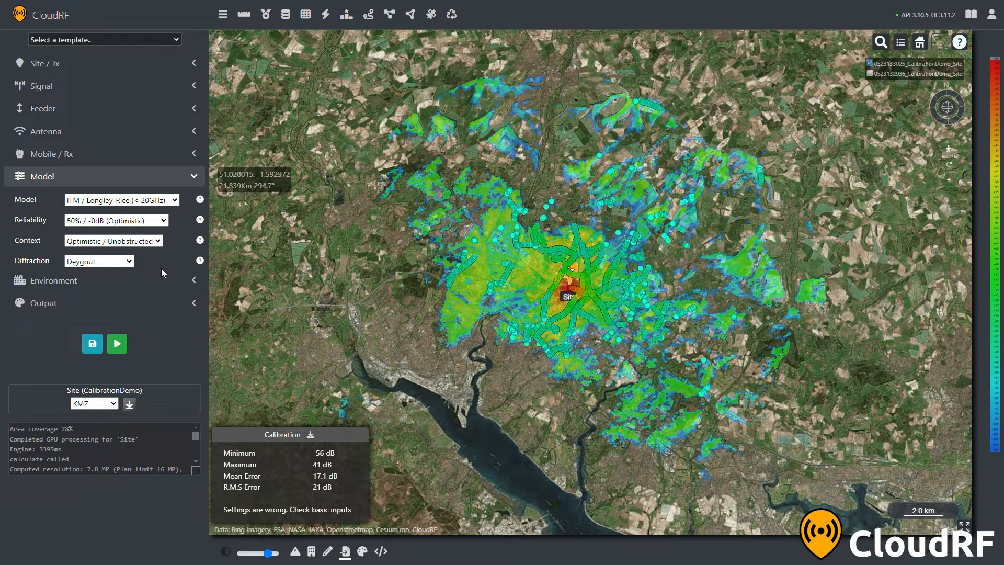
{"action": "key", "text": "Down"}
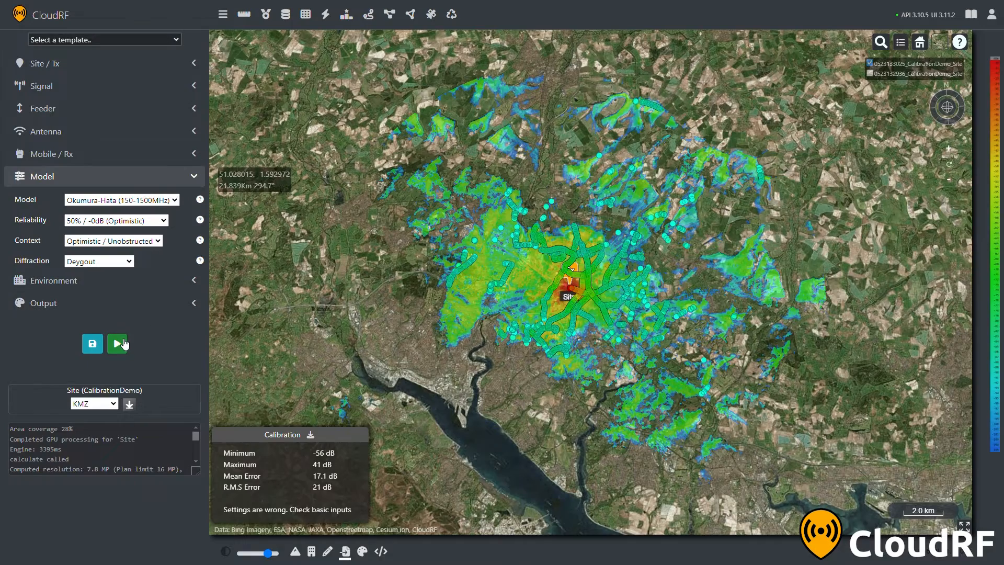
{"action": "left_click", "coordinate": [117, 344]}
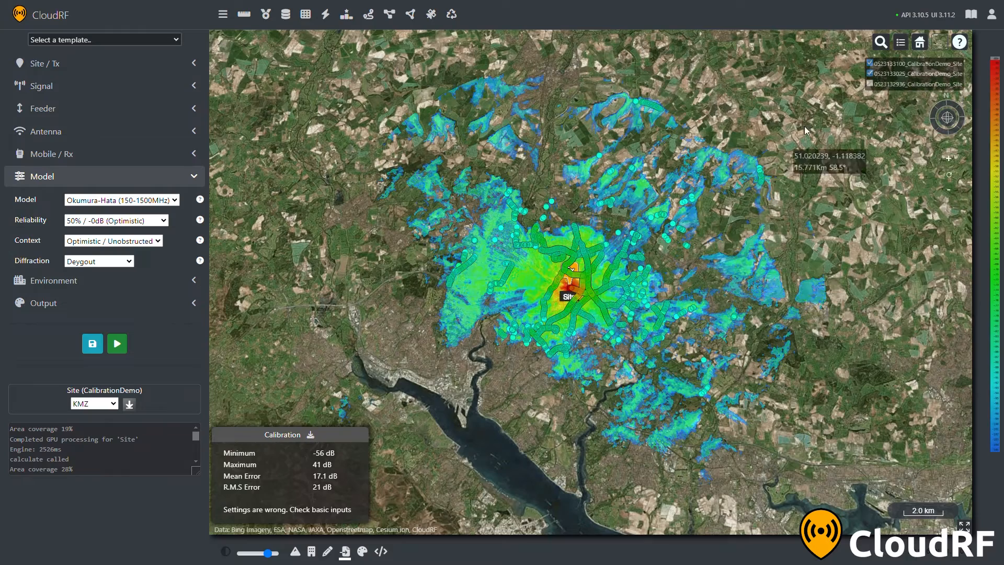
{"action": "left_click", "coordinate": [871, 73]}
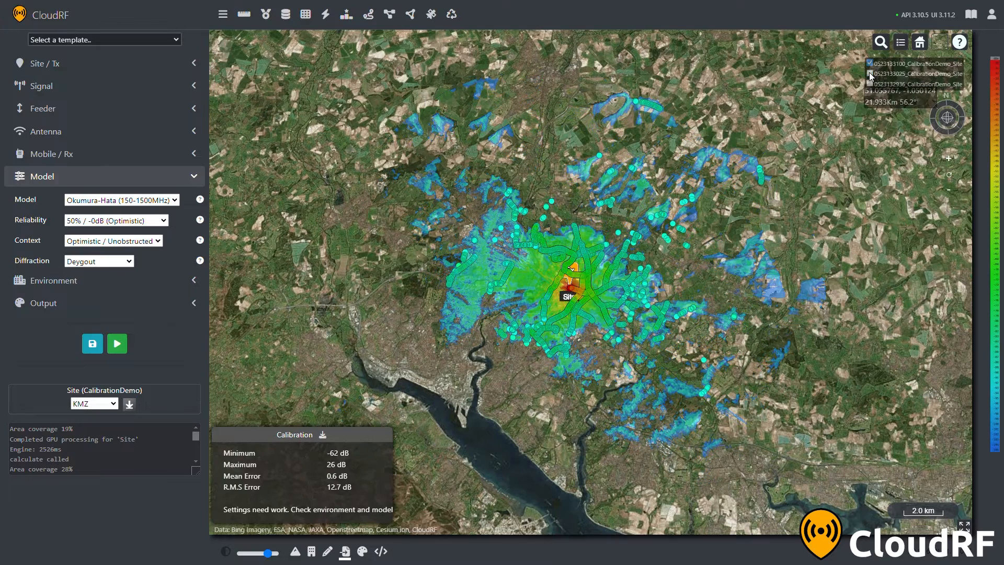
{"action": "left_click", "coordinate": [870, 64]}
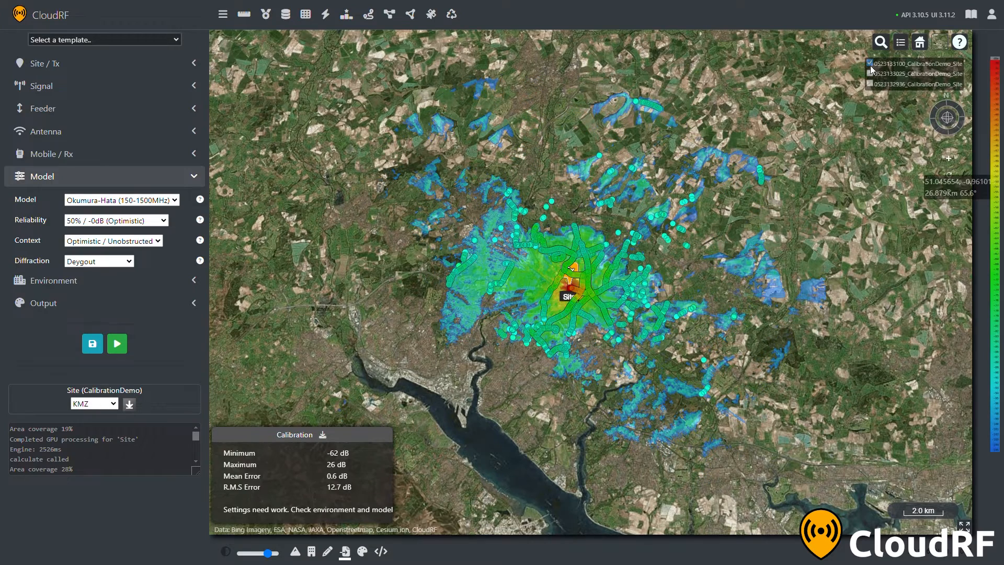
{"action": "left_click", "coordinate": [129, 247]}
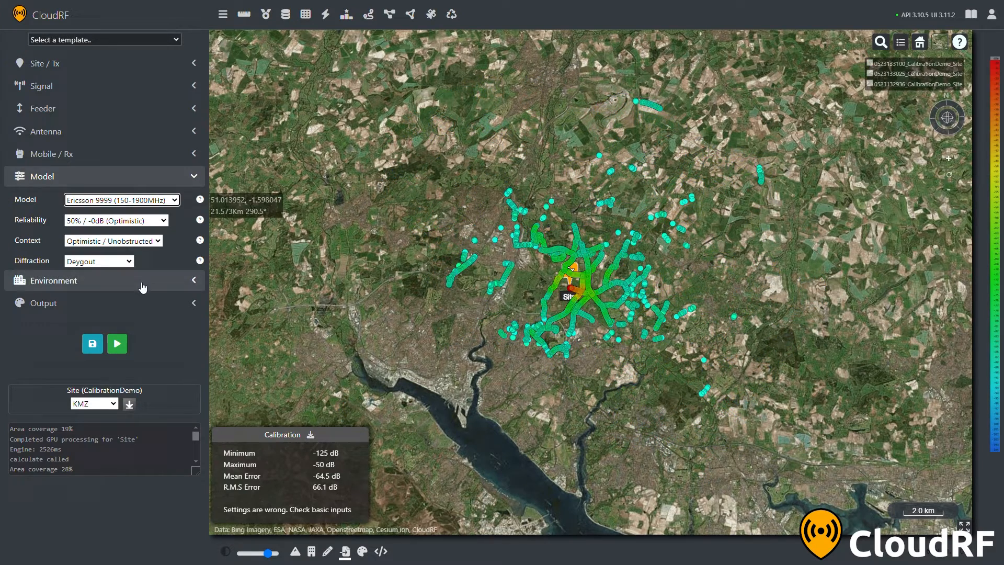
{"action": "left_click", "coordinate": [118, 343]}
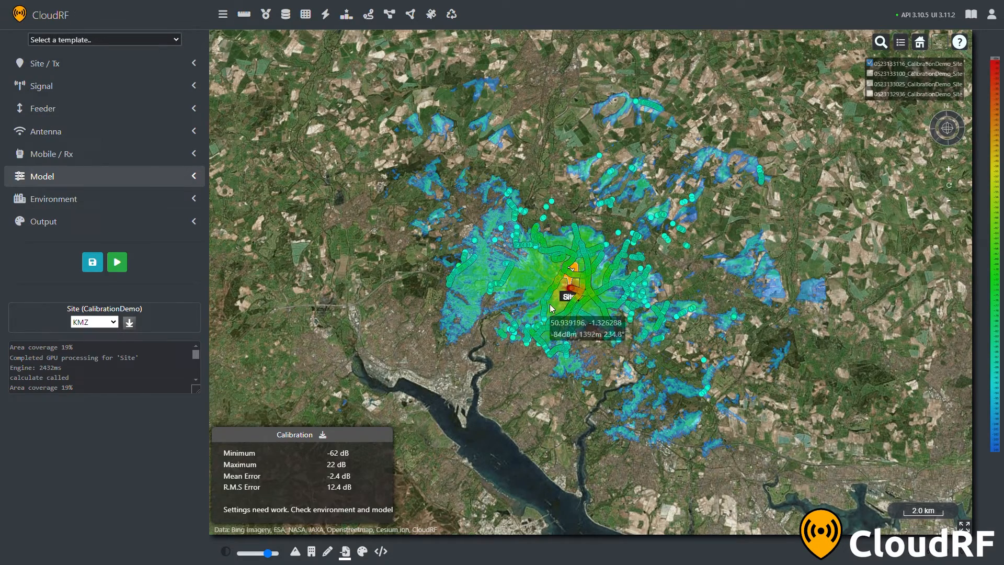
Compare the northern outlying survey points with the predicted signal levels of the Ericsson coverage
{"action": "left_click_drag", "start_coordinate": [556, 302], "coordinate": [532, 322]}
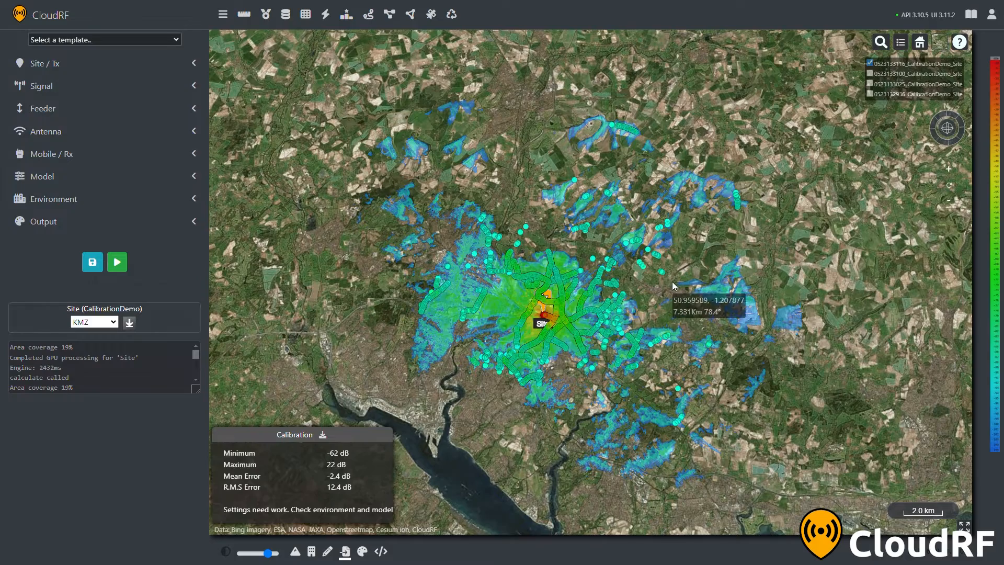
{"action": "scroll", "coordinate": [643, 149], "scroll_direction": "up", "scroll_amount": 10}
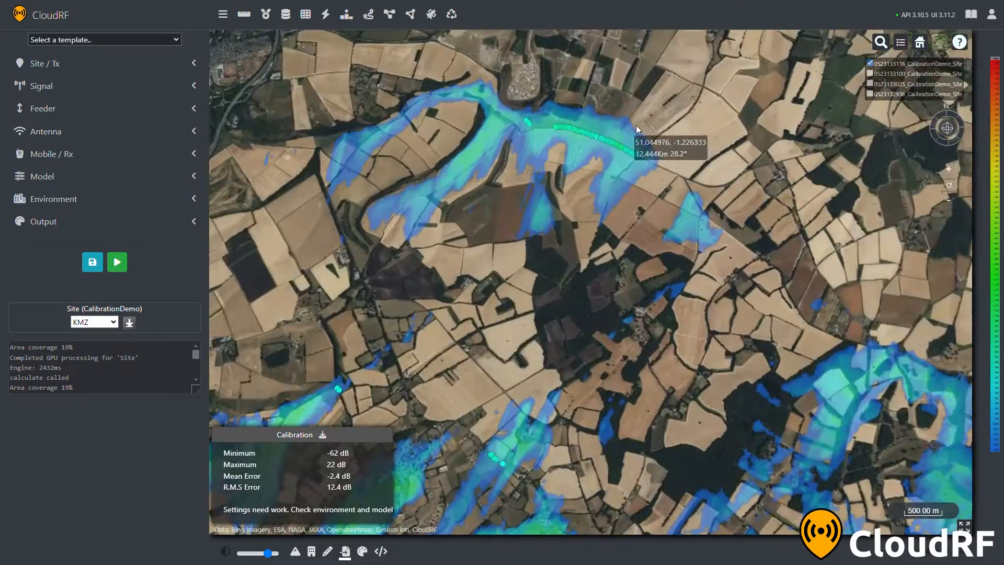
{"action": "scroll", "coordinate": [640, 157], "scroll_direction": "up", "scroll_amount": 5}
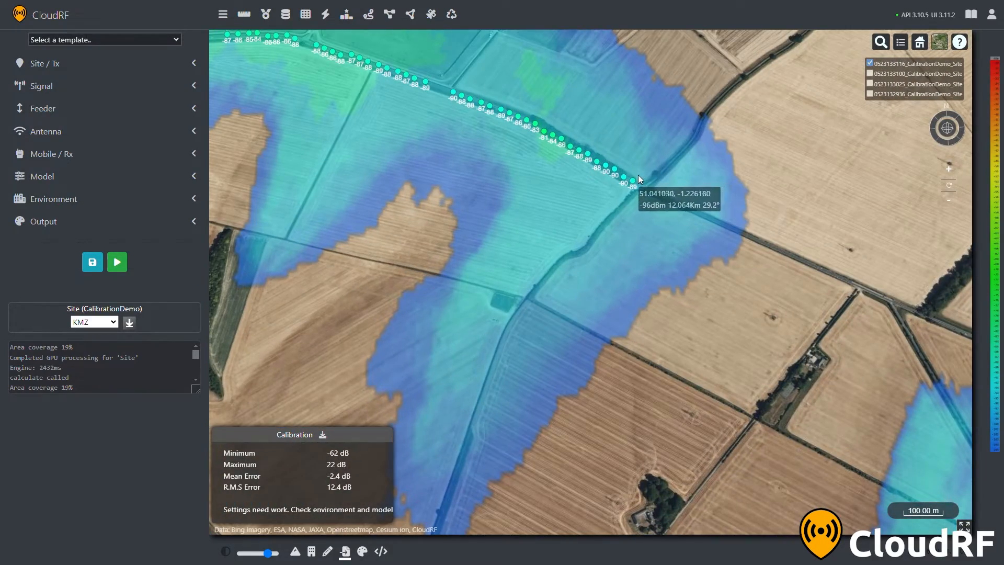
{"action": "scroll", "coordinate": [636, 184], "scroll_direction": "down", "scroll_amount": 3}
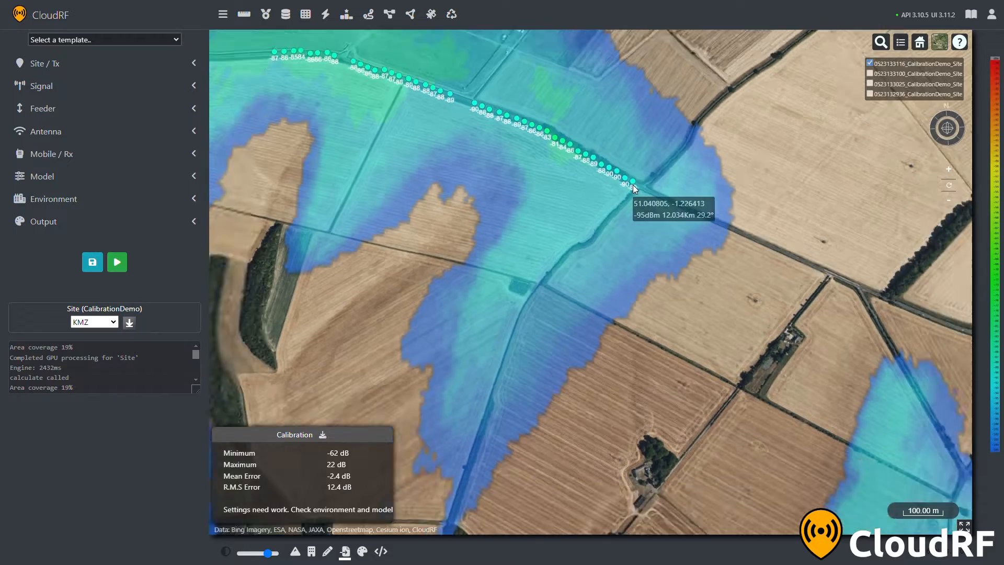
Check the predicted signal along the roadside survey points about 12 km northeast of the site
{"action": "scroll", "coordinate": [361, 98], "scroll_direction": "up", "scroll_amount": 4}
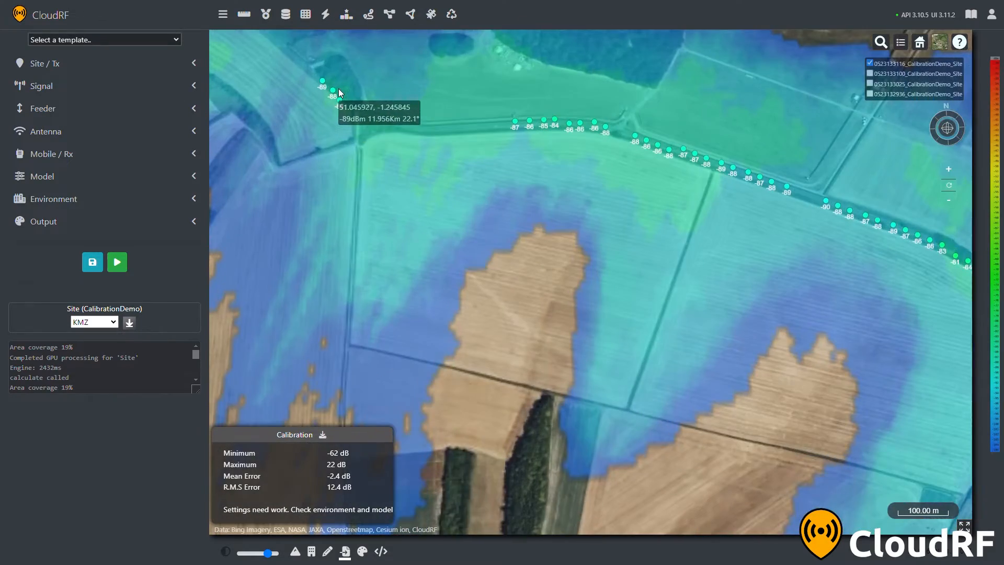
{"action": "scroll", "coordinate": [344, 104], "scroll_direction": "down", "scroll_amount": 5}
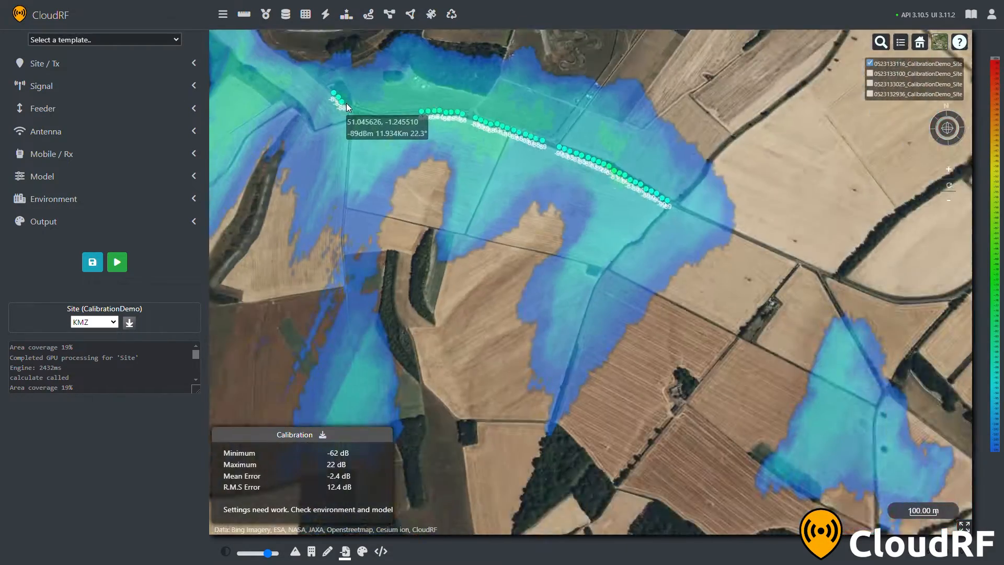
{"action": "scroll", "coordinate": [348, 108], "scroll_direction": "down", "scroll_amount": 5}
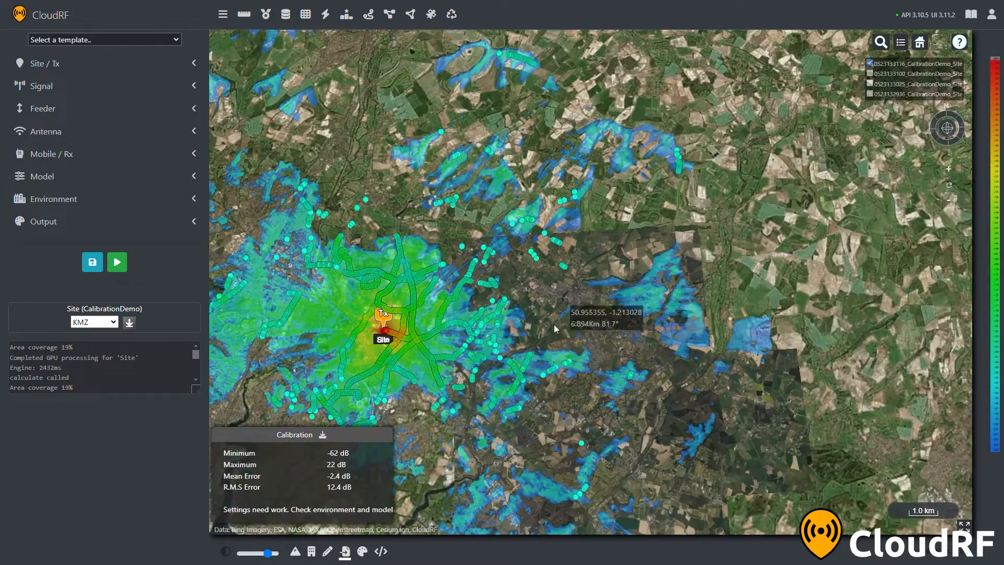
{"action": "left_click_drag", "start_coordinate": [542, 344], "coordinate": [579, 302]}
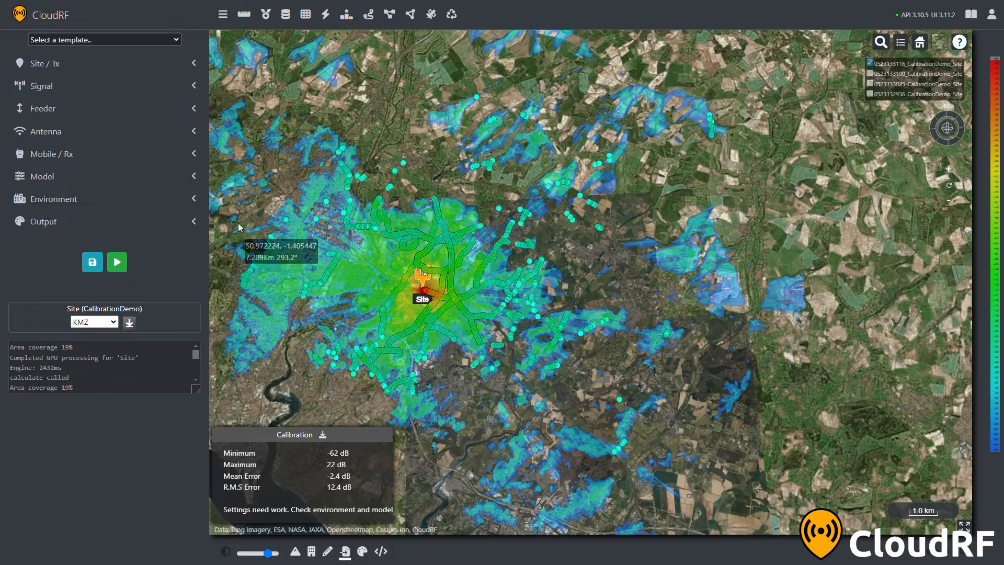
Load the Urban profile in the clutter manager and set its buildings attenuation to 0.2 dB/m
{"action": "left_click", "coordinate": [194, 200]}
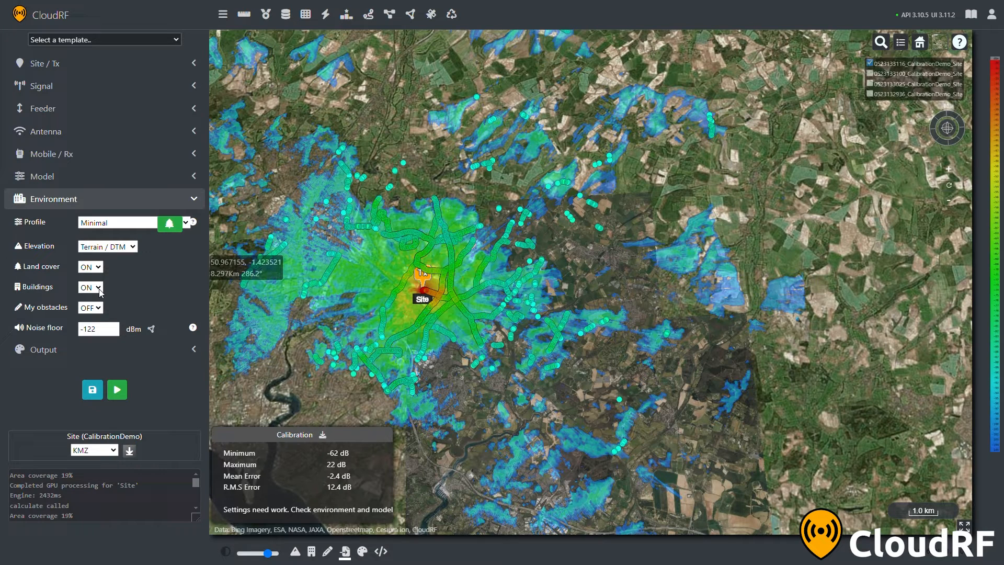
{"action": "left_click", "coordinate": [169, 224]}
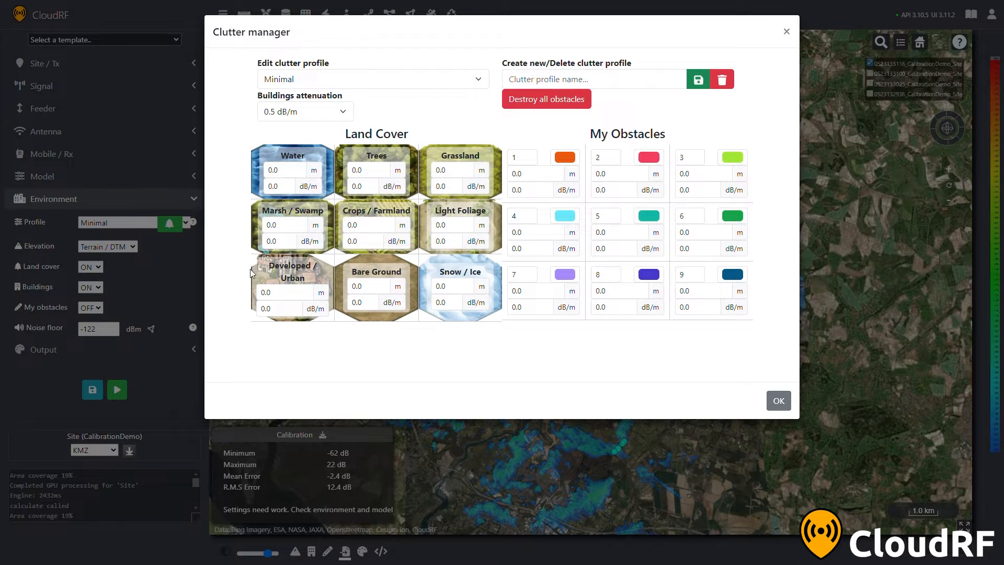
{"action": "left_click", "coordinate": [378, 85]}
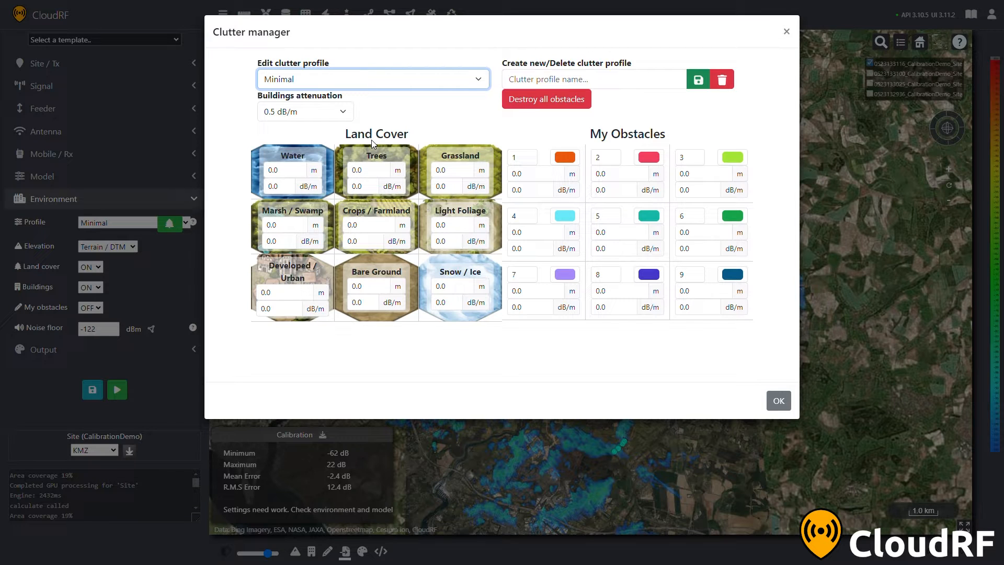
{"action": "key", "text": "Down"}
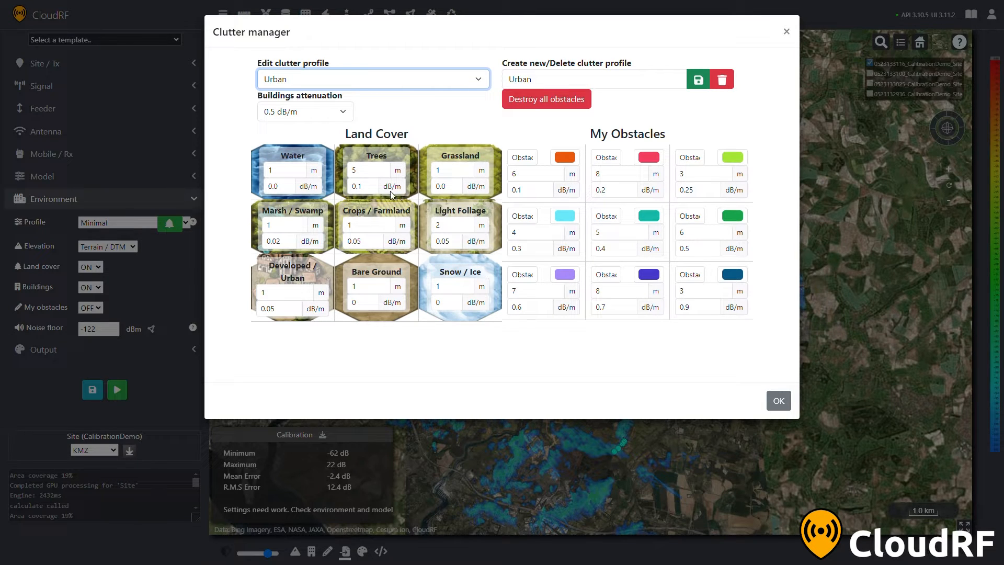
{"action": "left_click", "coordinate": [305, 114]}
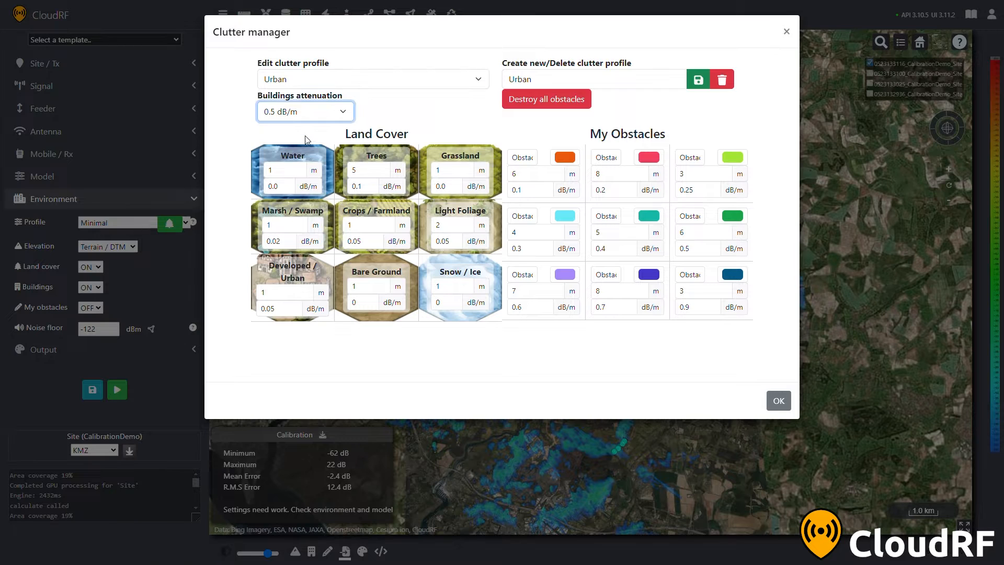
{"action": "left_click", "coordinate": [376, 118]}
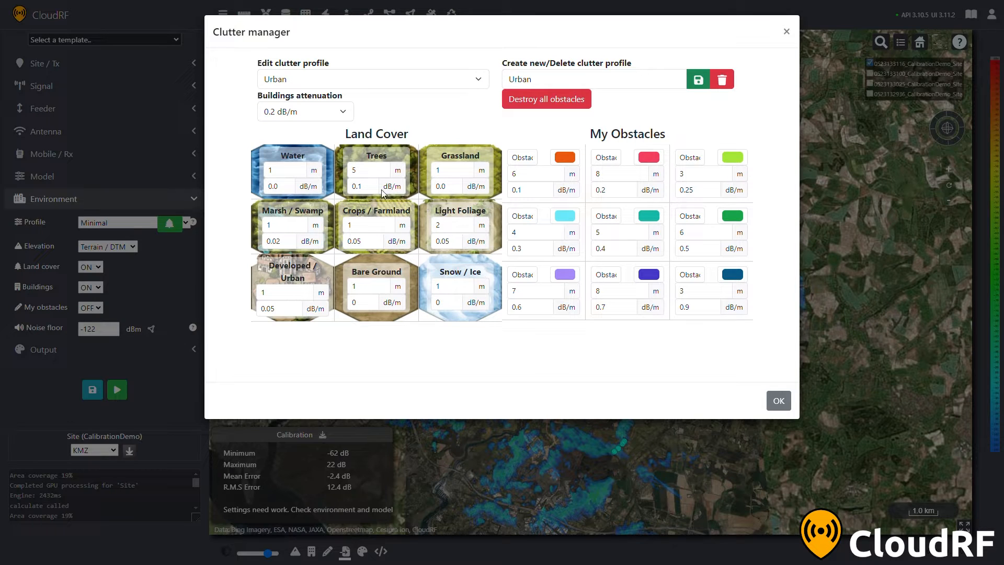
Set the Trees clutter height to 6 m and keep the Developed / Urban height at 1 m
{"action": "double_click", "coordinate": [371, 172]}
{"action": "type", "text": "60"}
{"action": "key", "text": "BackSpace"}
{"action": "key", "text": "BackSpace"}
{"action": "left_click", "coordinate": [299, 298]}
{"action": "key", "text": "BackSpace"}
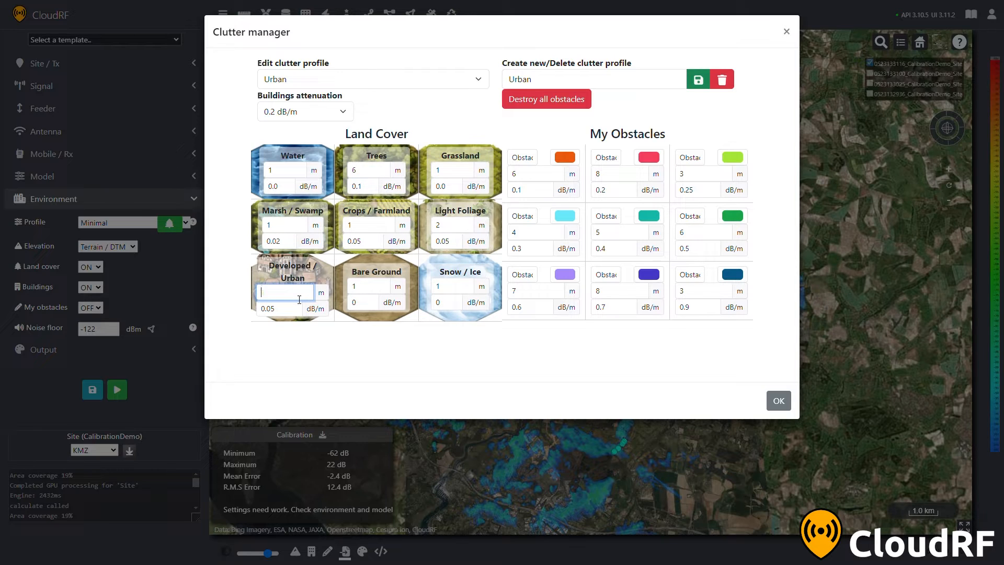
{"action": "type", "text": "2"}
Save the edited clutter values as a new profile named NEWCLUTTERPROFILE and select it as the environment profile
{"action": "double_click", "coordinate": [542, 86]}
{"action": "type", "text": "New "}
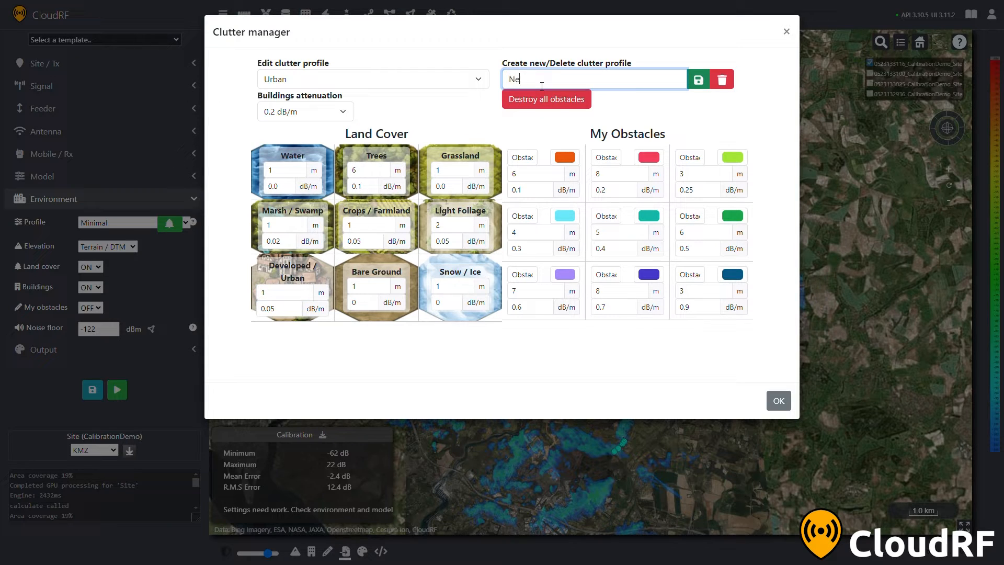
{"action": "type", "text": "CluterProfile"}
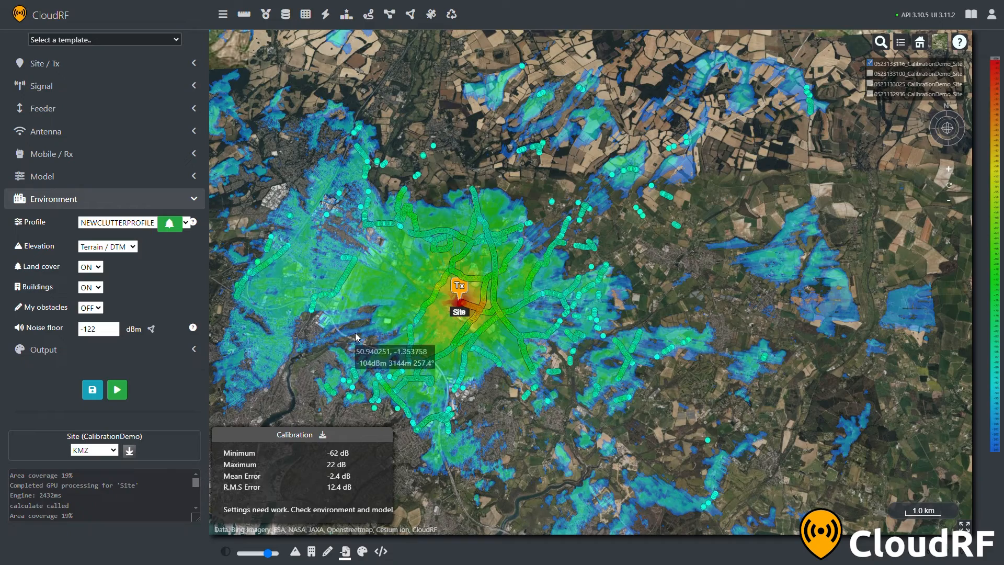
Recalculate the coverage with NEWCLUTTERPROFILE and hide the previous coverage layer
{"action": "key", "text": "Return"}
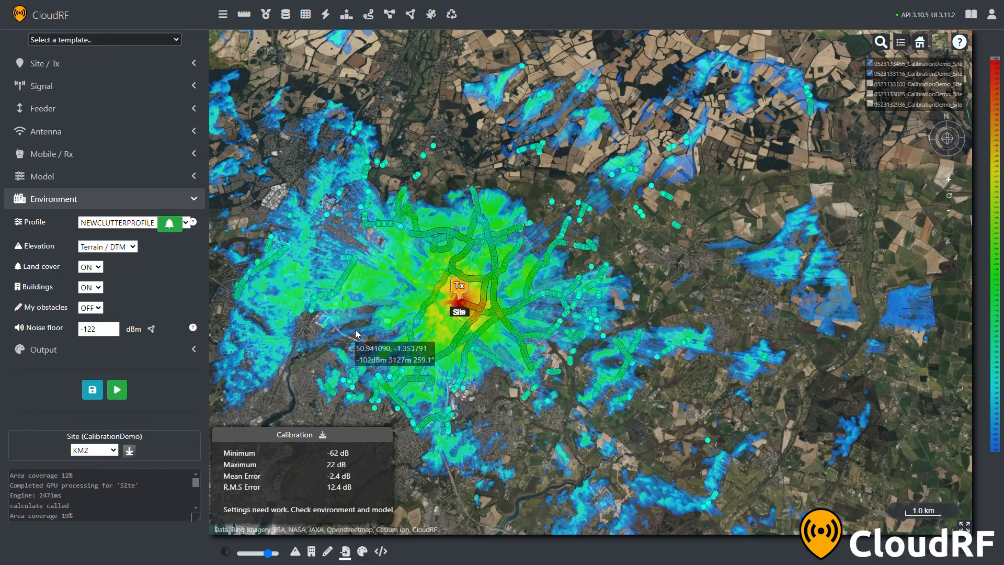
{"action": "left_click", "coordinate": [870, 75]}
{"action": "left_click", "coordinate": [869, 73]}
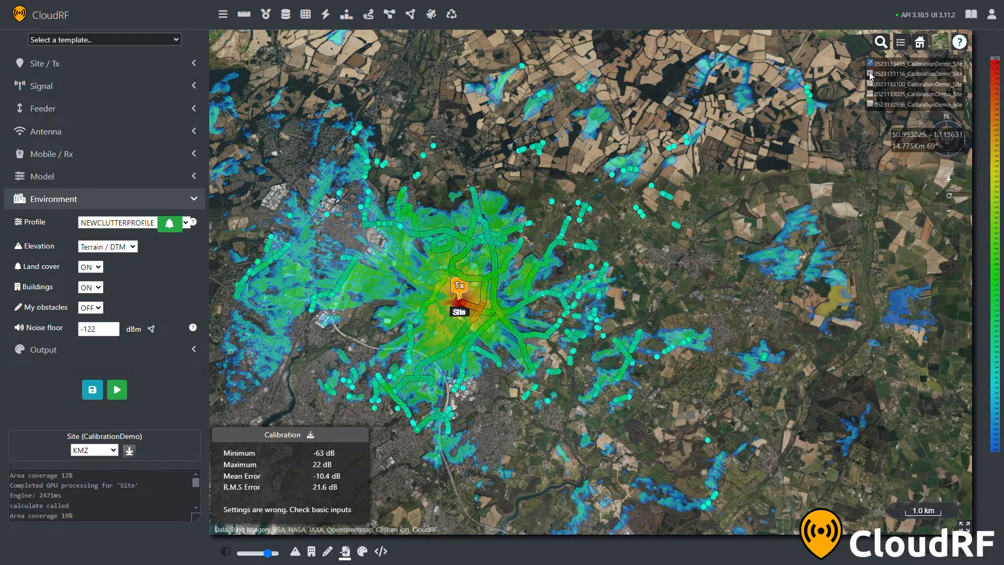
Examine the path profile from the site to the uncovered survey points about 5.2 km to the north-northeast
{"action": "left_click_drag", "start_coordinate": [657, 220], "coordinate": [642, 184]}
{"action": "scroll", "coordinate": [648, 150], "scroll_direction": "up", "scroll_amount": 5}
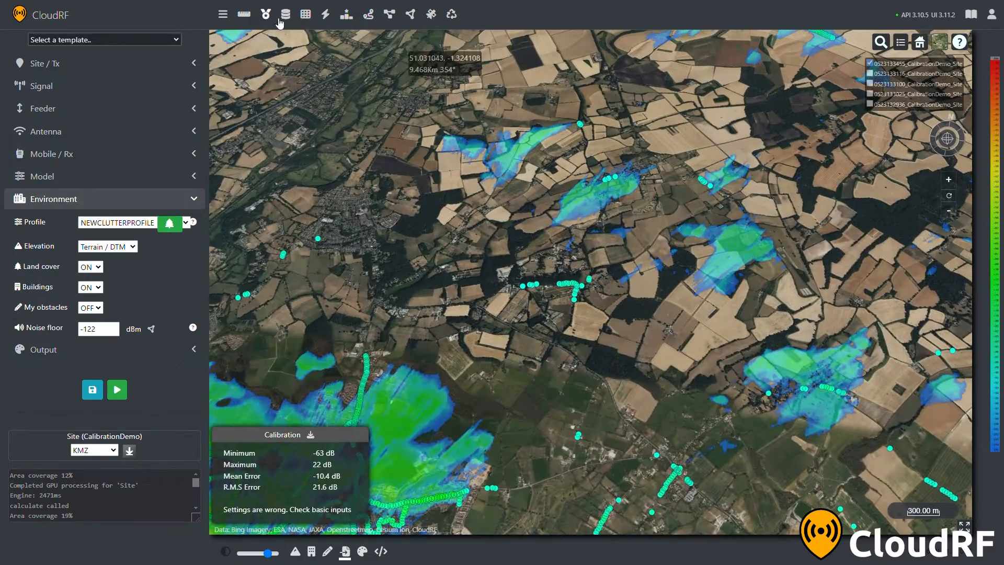
{"action": "left_click", "coordinate": [244, 14]}
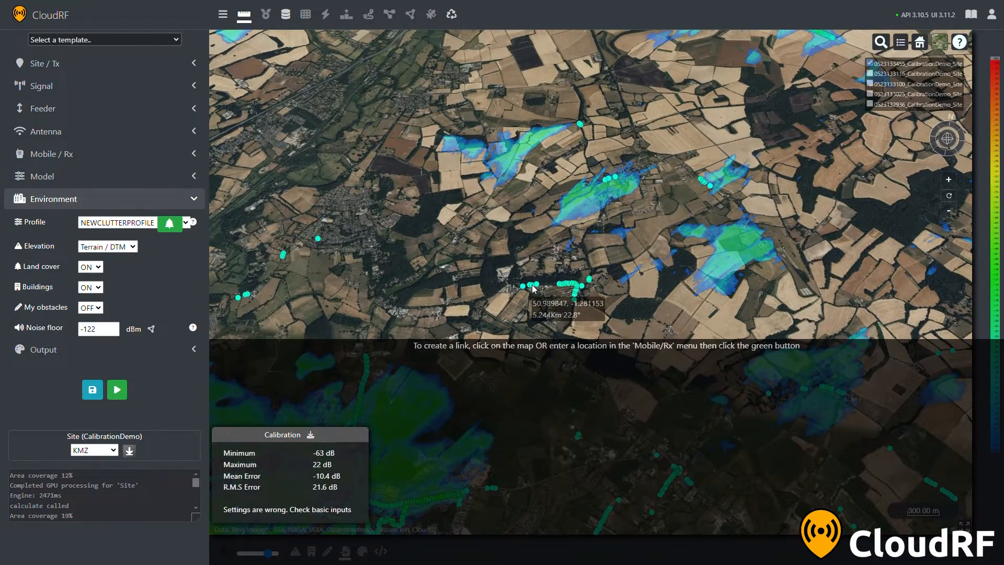
{"action": "left_click", "coordinate": [531, 290]}
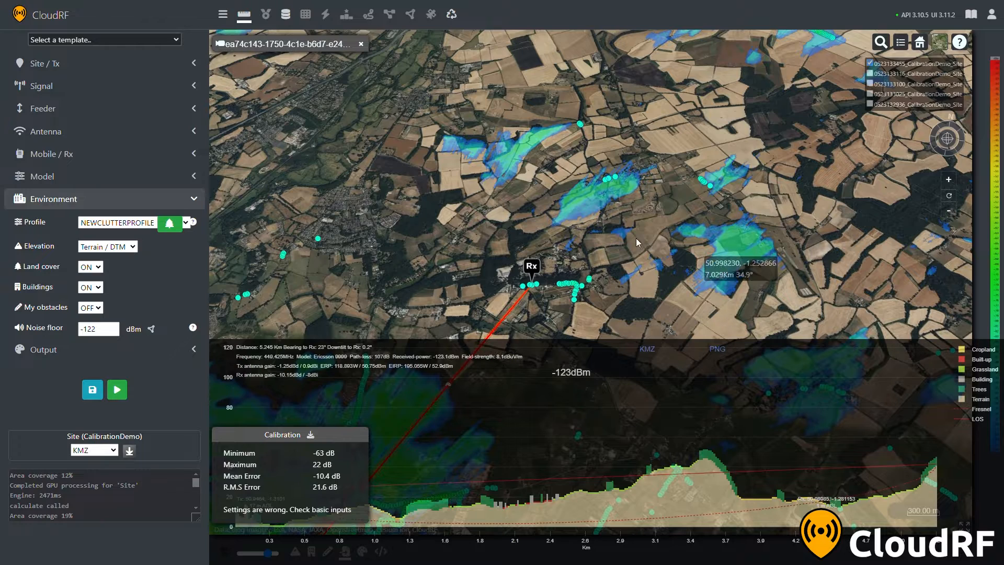
{"action": "left_click", "coordinate": [255, 16]}
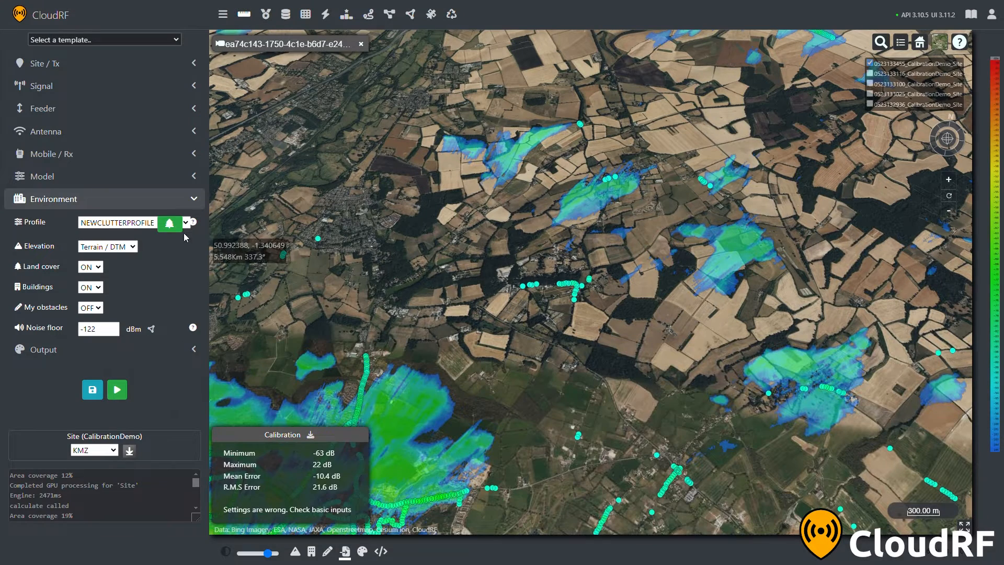
Change the Trees attenuation of NEWCLUTTERPROFILE to 0.05 dB/m and save the profile
{"action": "left_click", "coordinate": [169, 223]}
{"action": "left_click", "coordinate": [357, 84]}
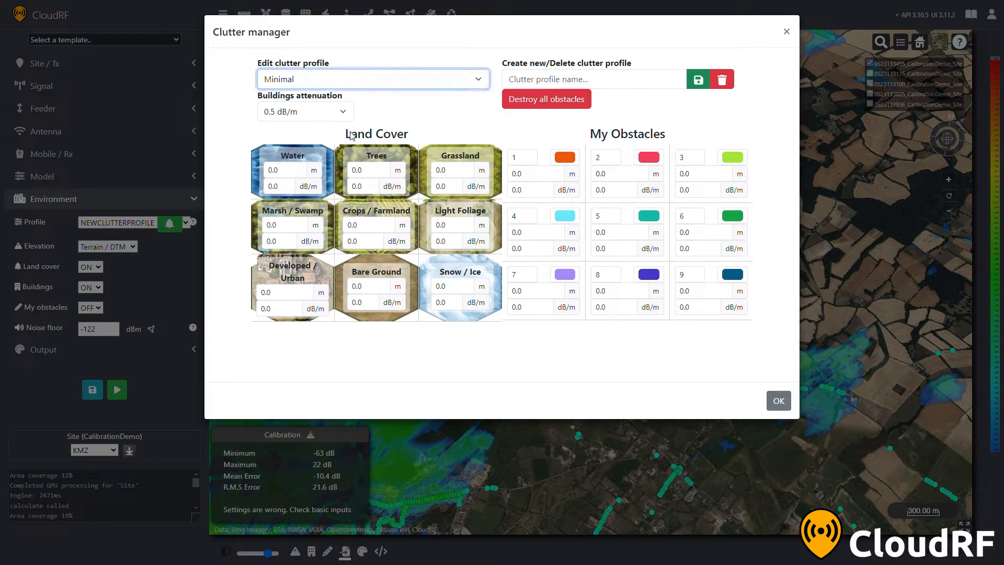
{"action": "left_click", "coordinate": [351, 189]}
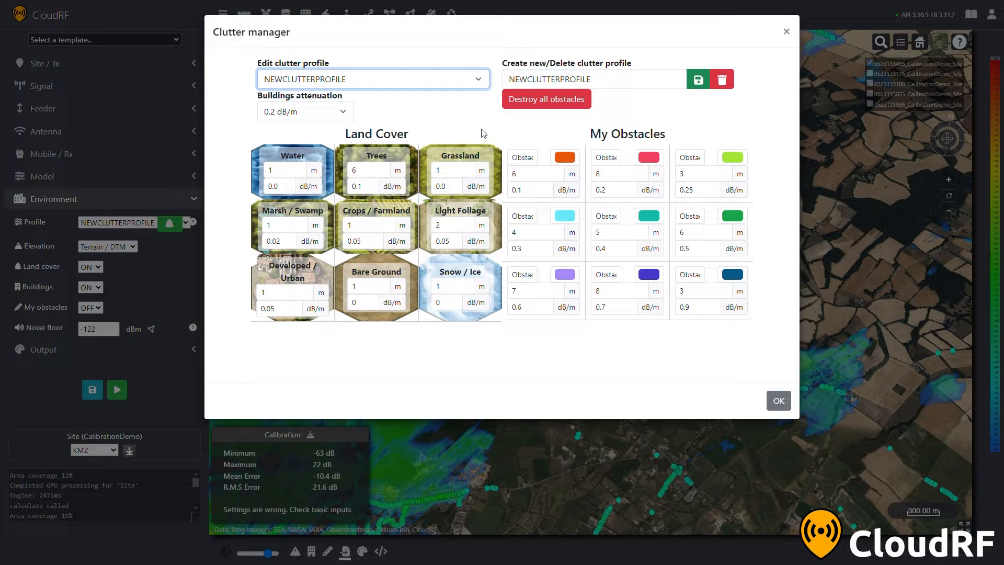
{"action": "left_click", "coordinate": [375, 188]}
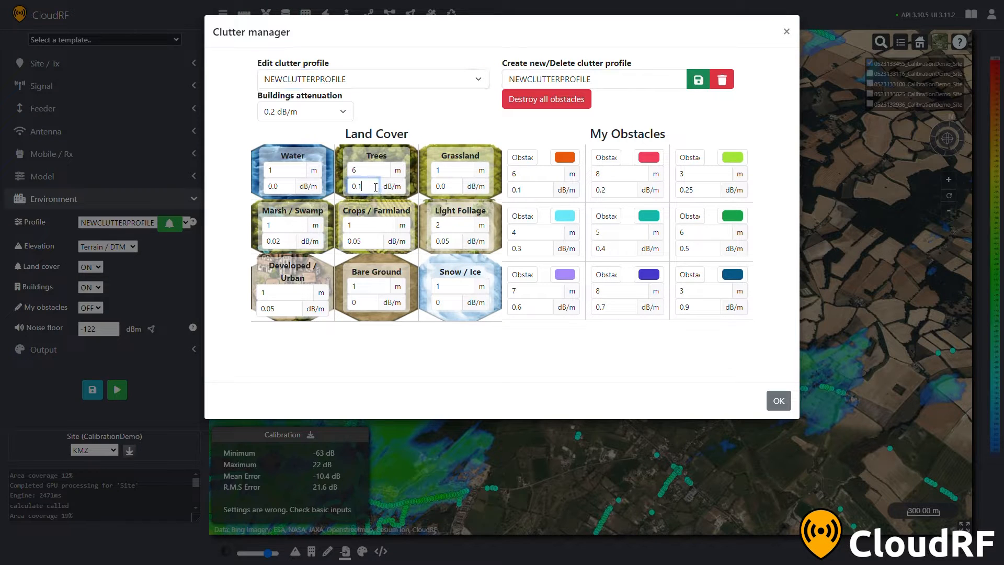
{"action": "key", "text": "BackSpace"}
{"action": "type", "text": "05"}
{"action": "left_click", "coordinate": [698, 79]}
{"action": "left_click", "coordinate": [779, 401]}
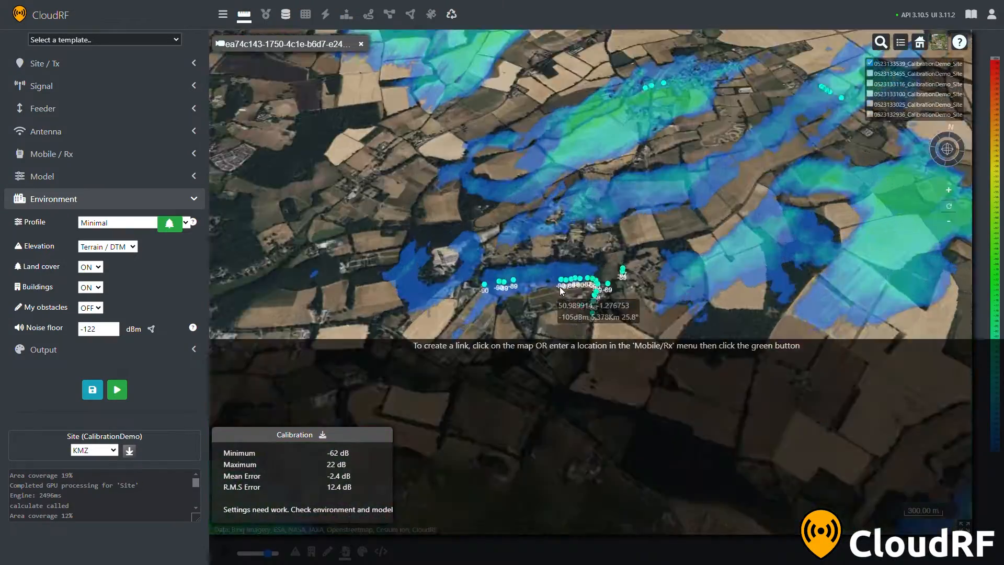
Check a path link near the survey points northeast of the site and inspect the coverage made with the SOUTHAMPTON profile
{"action": "left_click", "coordinate": [624, 296]}
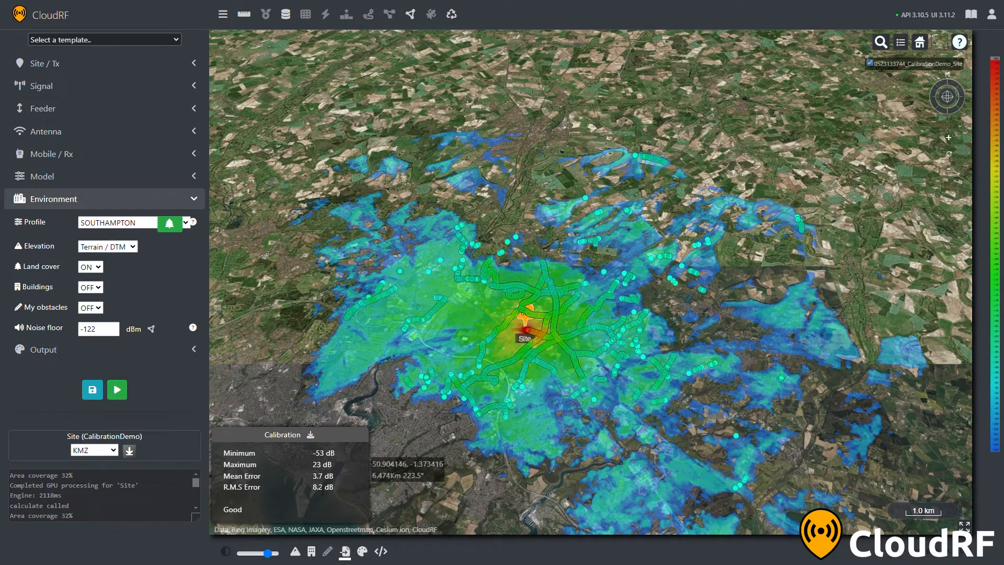
{"action": "left_click_drag", "start_coordinate": [475, 370], "coordinate": [541, 363]}
{"action": "scroll", "coordinate": [629, 363], "scroll_direction": "up", "scroll_amount": 3}
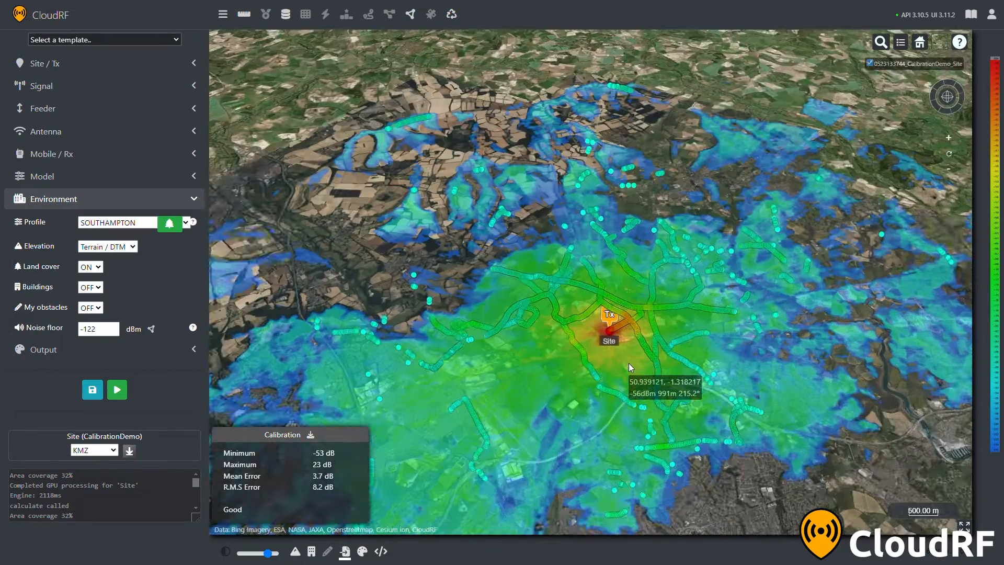
Recalculate the coverage with the model reliability at 60% / -2dB and hide the previous layer
{"action": "left_click", "coordinate": [121, 200]}
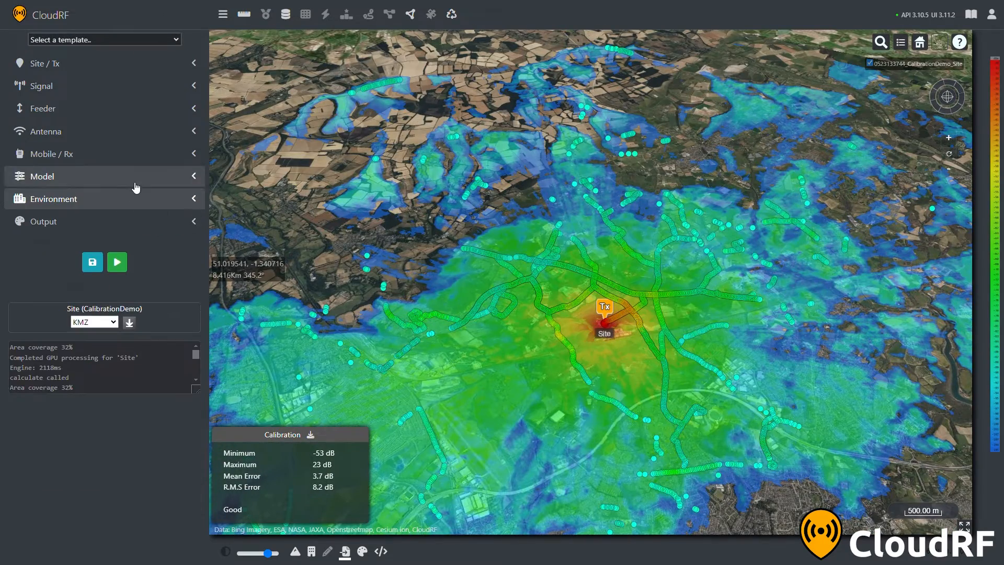
{"action": "left_click", "coordinate": [134, 181]}
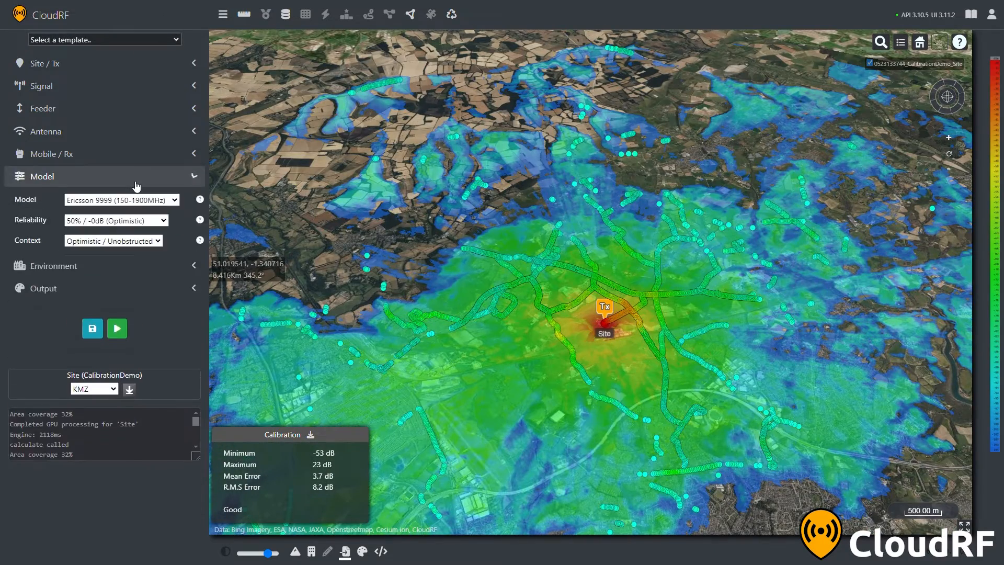
{"action": "left_click", "coordinate": [144, 245]}
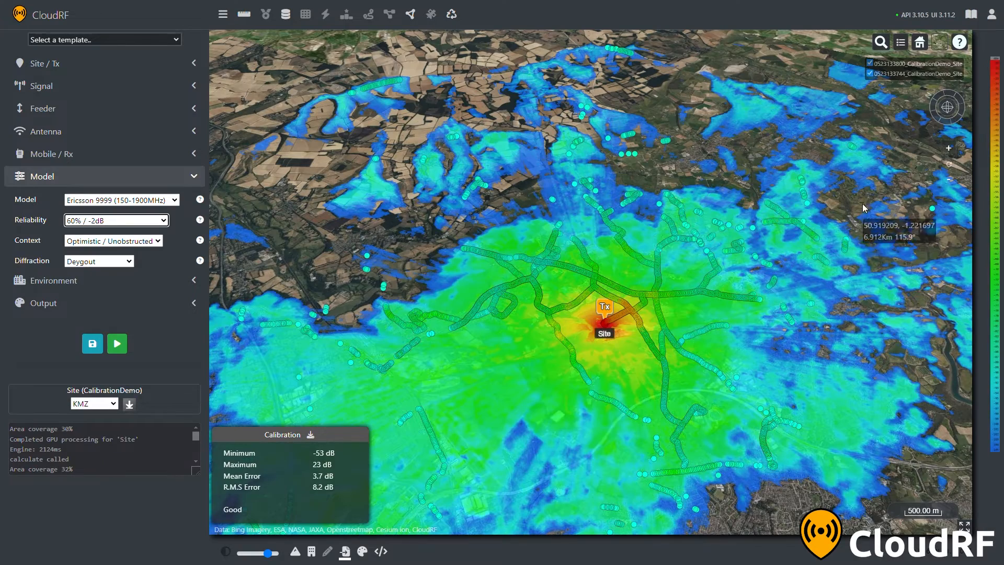
{"action": "left_click", "coordinate": [871, 74]}
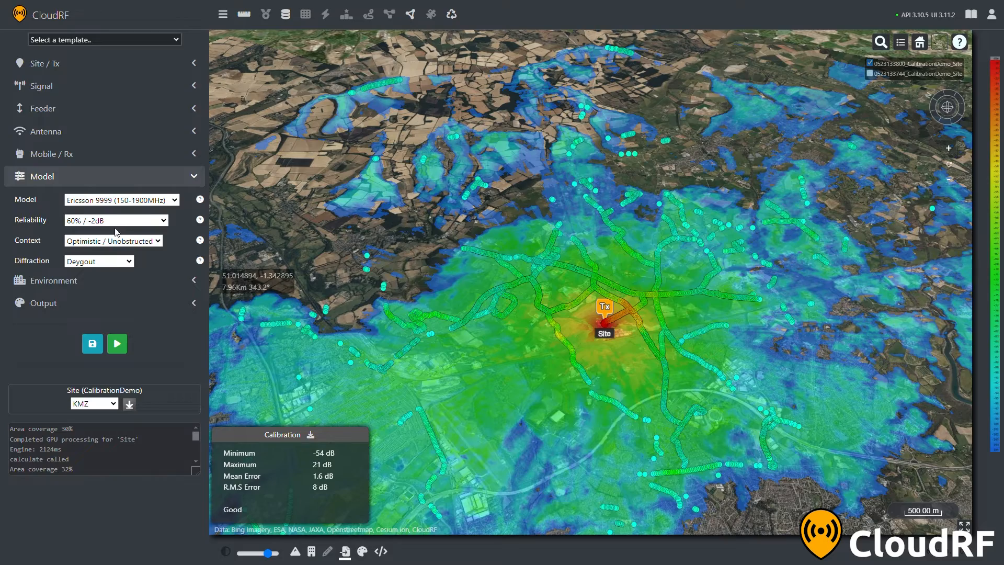
Test reliabilities of 70% / -4dB and 80% / -6dB, and keep only the coverage recalculated at 70% / -4dB shown
{"action": "left_click", "coordinate": [115, 256]}
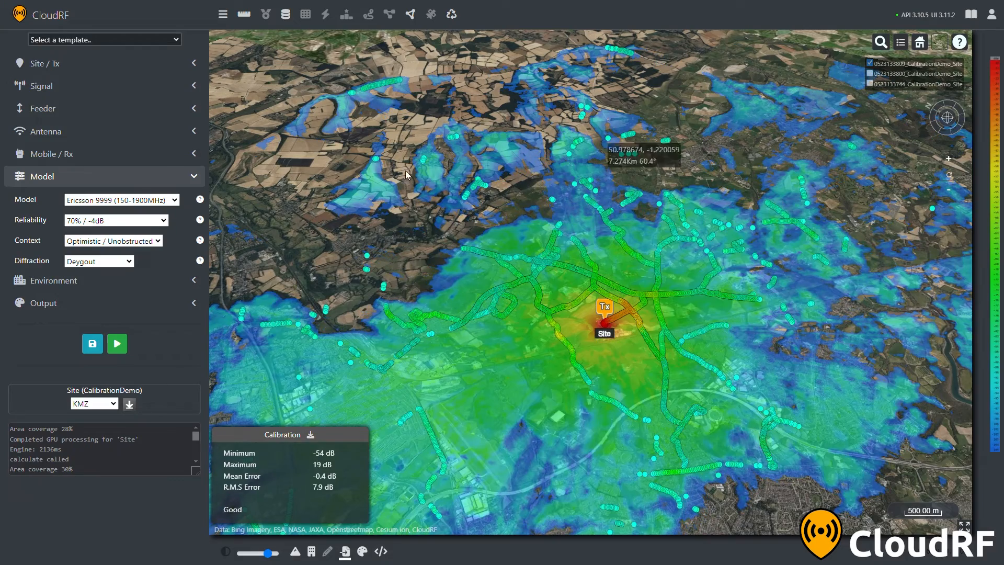
{"action": "left_click", "coordinate": [116, 220]}
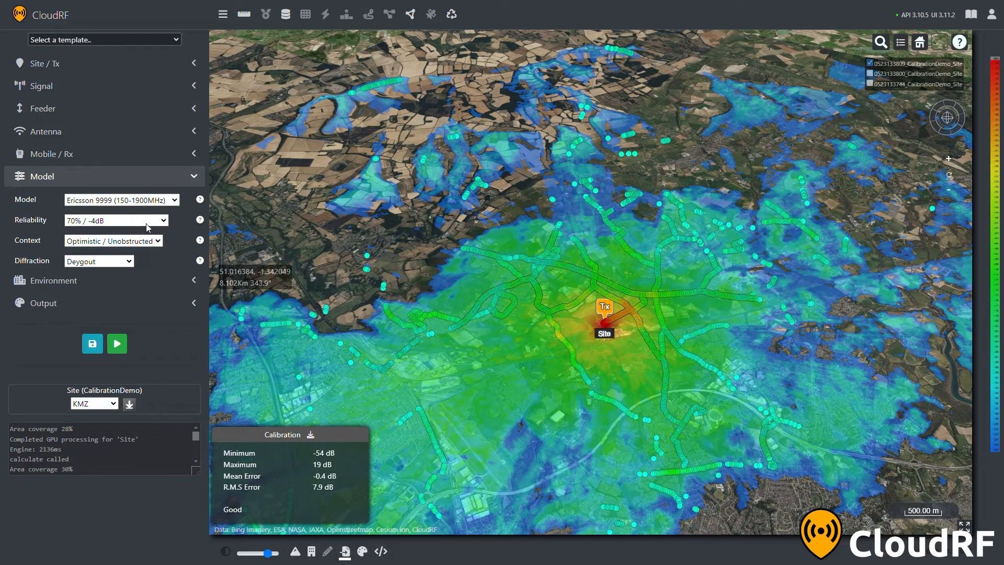
{"action": "left_click", "coordinate": [124, 270]}
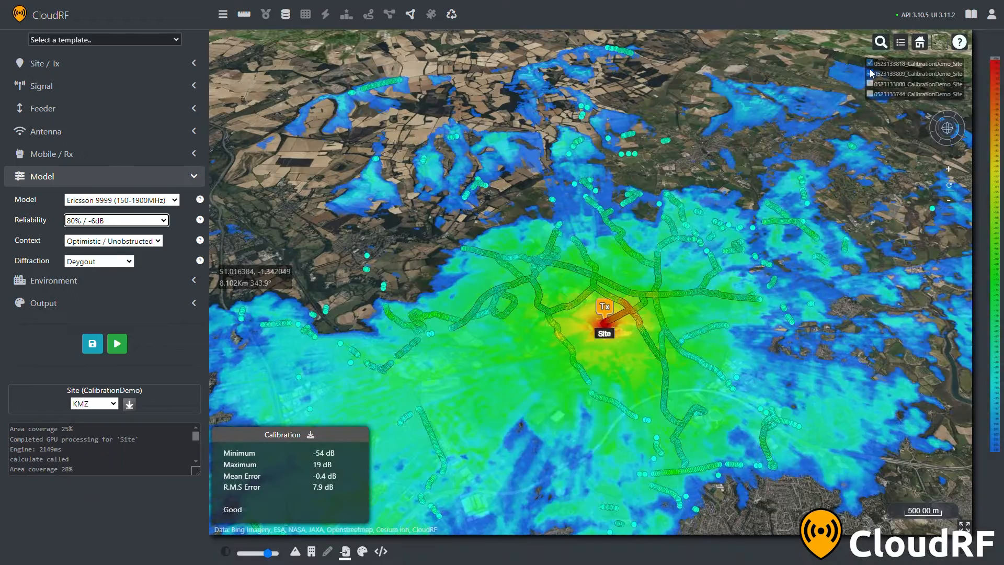
{"action": "left_click", "coordinate": [870, 73]}
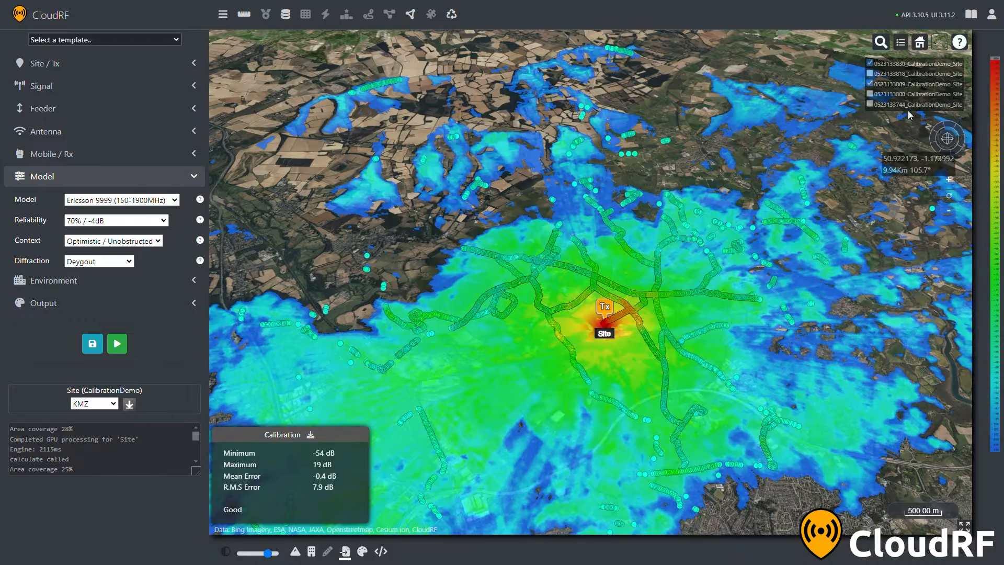
{"action": "scroll", "coordinate": [573, 321], "scroll_direction": "down", "scroll_amount": 5}
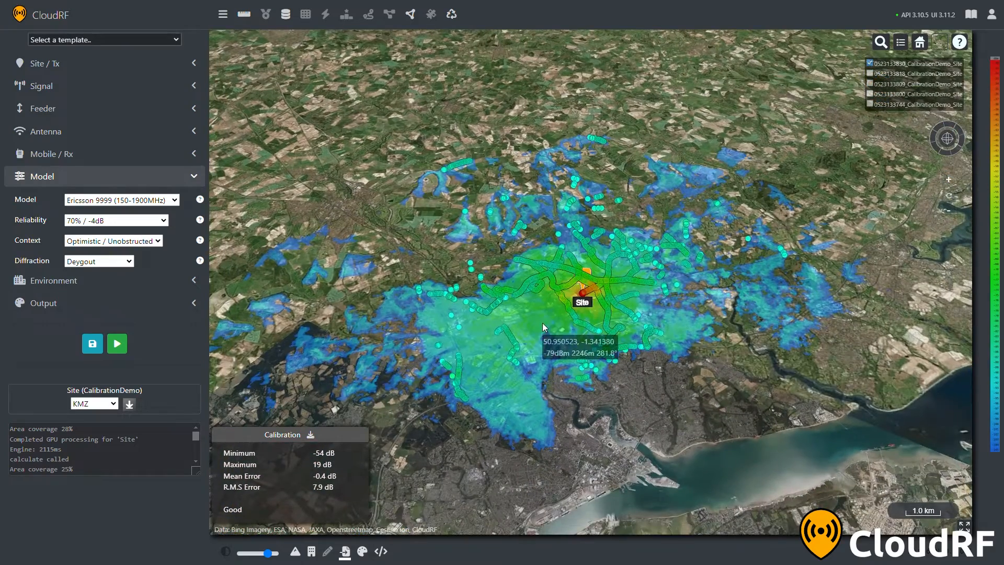
Recalculate the coverage with Surface / DSM elevation and land cover switched off
{"action": "left_click", "coordinate": [130, 181]}
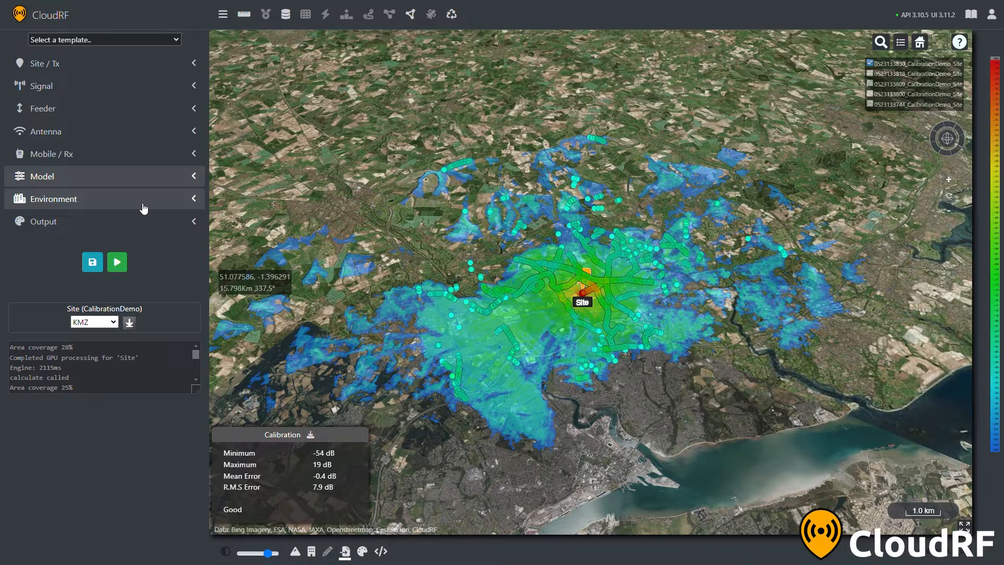
{"action": "left_click", "coordinate": [144, 206]}
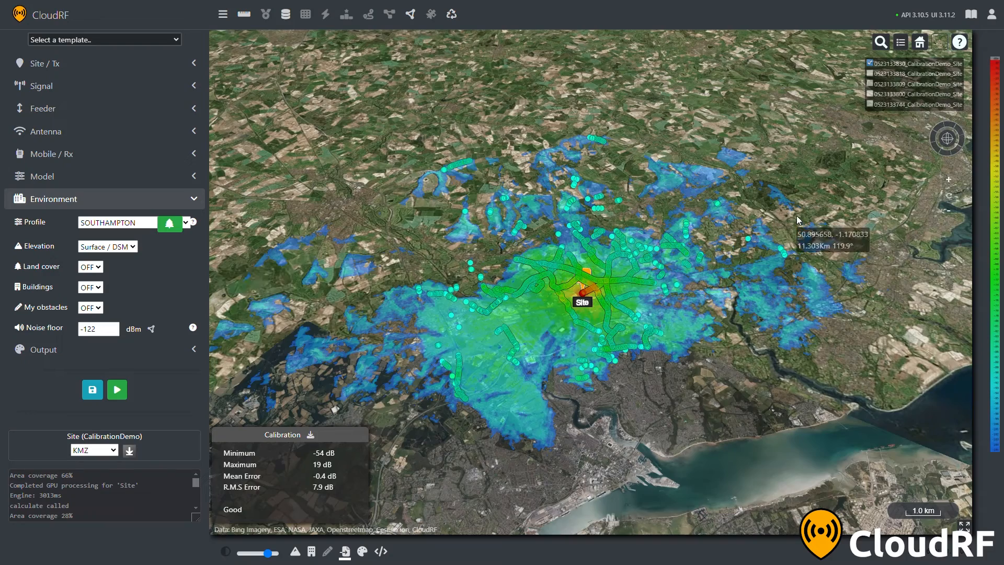
Compare the survey points east of the site with the predicted signal levels of the surface-model coverage
{"action": "left_click_drag", "start_coordinate": [642, 228], "coordinate": [564, 225]}
{"action": "left_click_drag", "start_coordinate": [582, 265], "coordinate": [549, 323]}
{"action": "scroll", "coordinate": [577, 325], "scroll_direction": "up", "scroll_amount": 10}
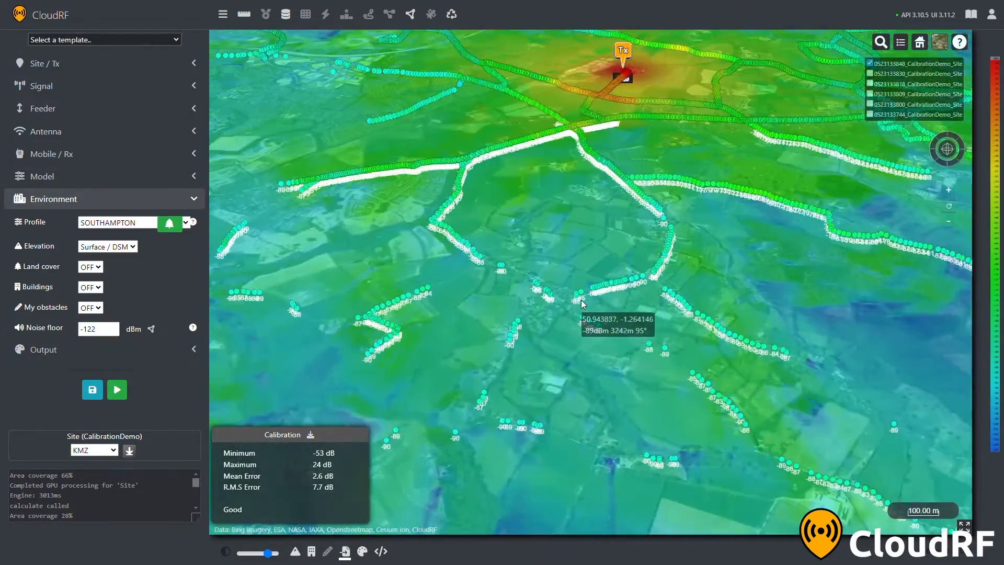
{"action": "scroll", "coordinate": [570, 292], "scroll_direction": "up", "scroll_amount": 2}
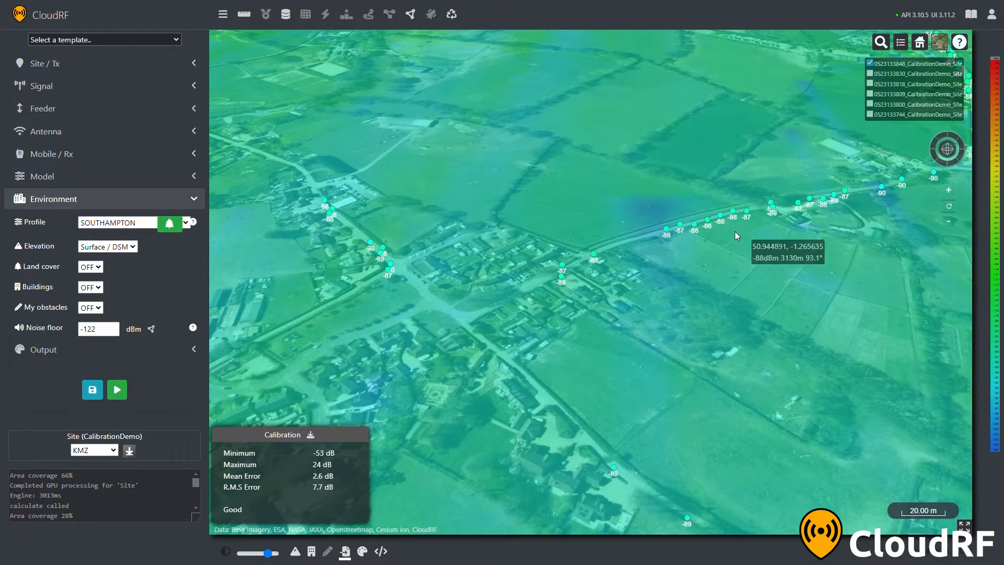
{"action": "scroll", "coordinate": [708, 237], "scroll_direction": "down", "scroll_amount": 3}
{"action": "scroll", "coordinate": [708, 238], "scroll_direction": "down", "scroll_amount": 10}
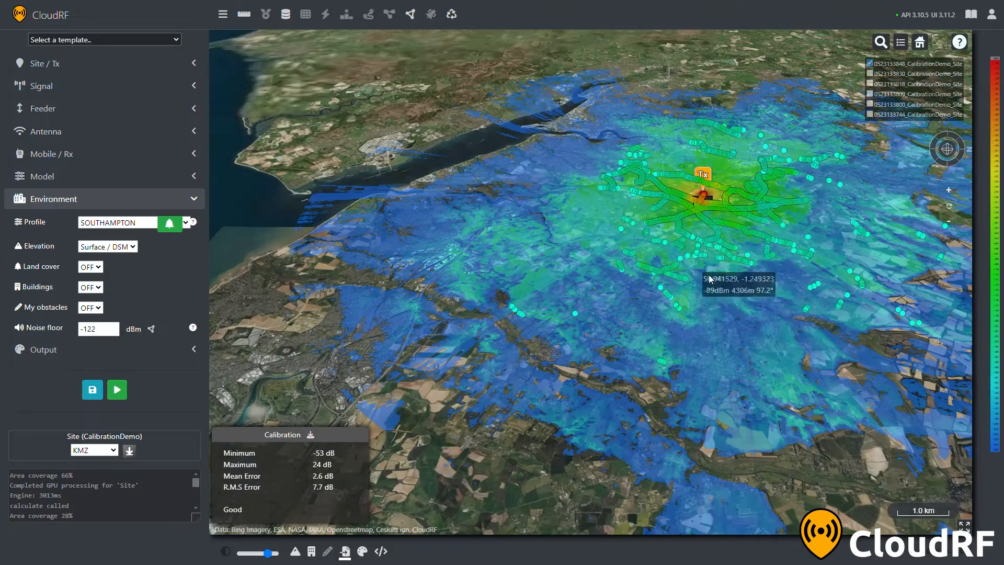
{"action": "left_click_drag", "start_coordinate": [739, 303], "coordinate": [620, 381]}
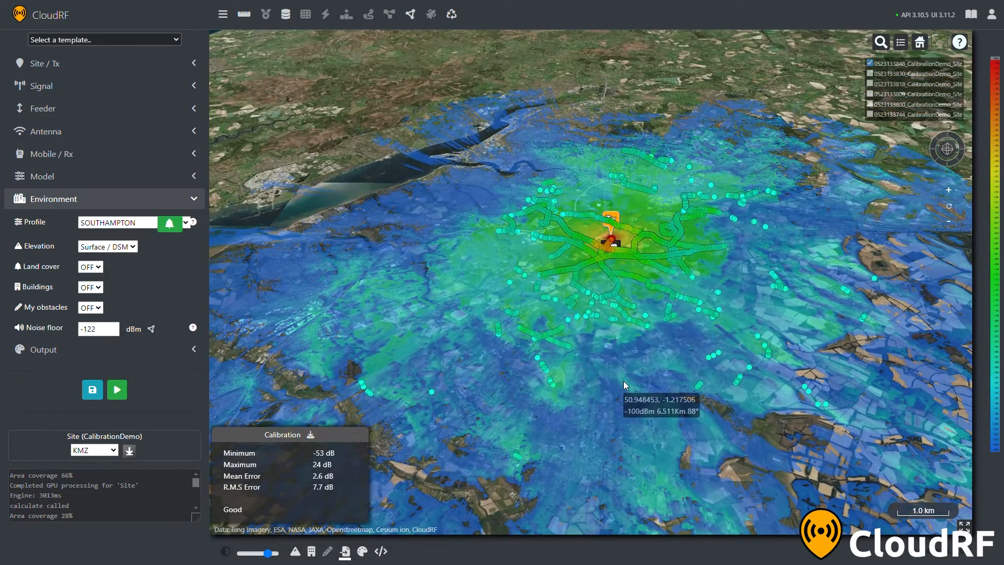